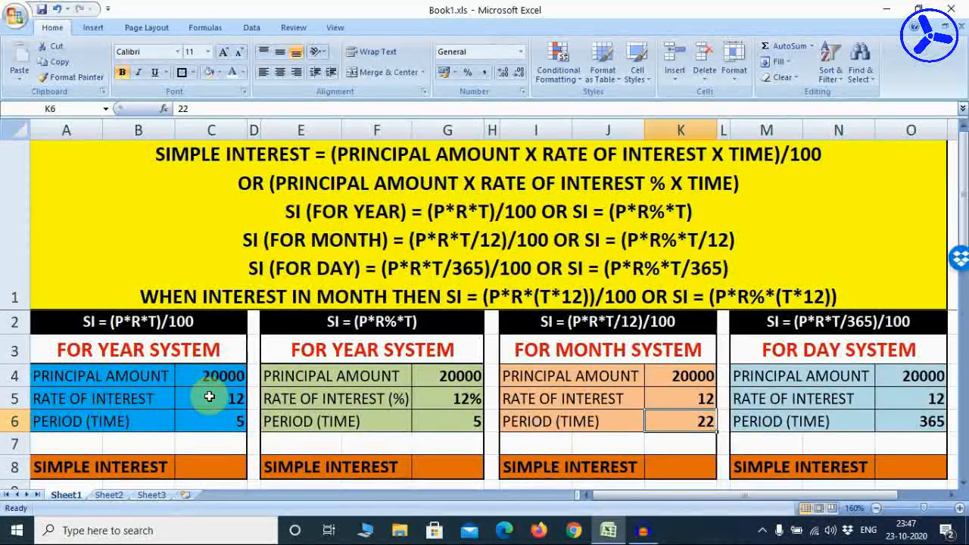
- Enter the formula =(C4*C5*C6)/100 in C8 to calculate simple interest for the first year-system table
{"action": "left_click", "coordinate": [227, 376]}
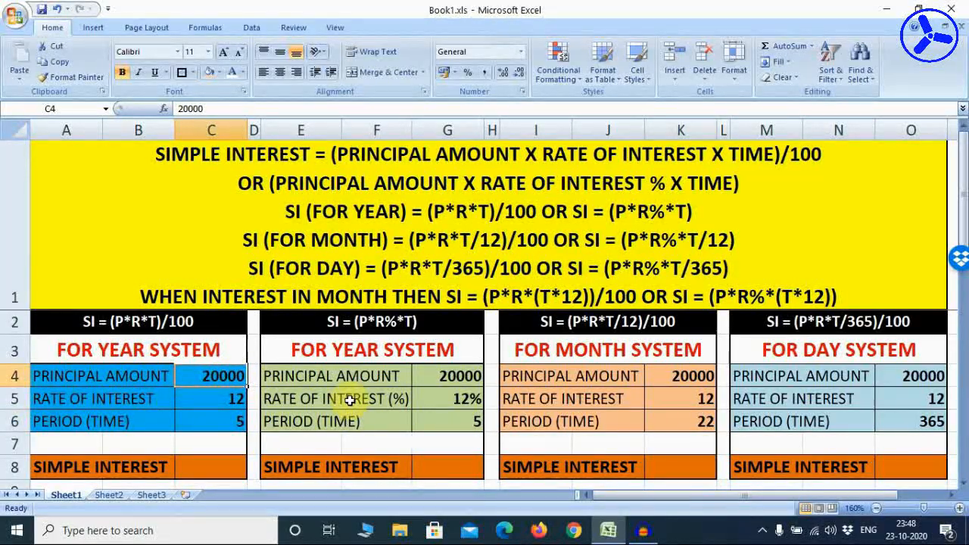
{"action": "key", "text": "Down"}
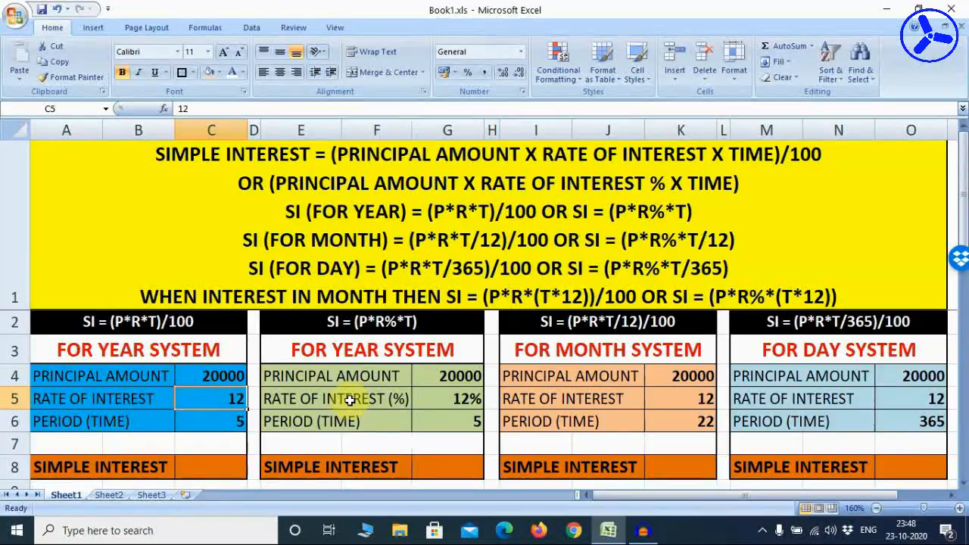
{"action": "key", "text": "Down"}
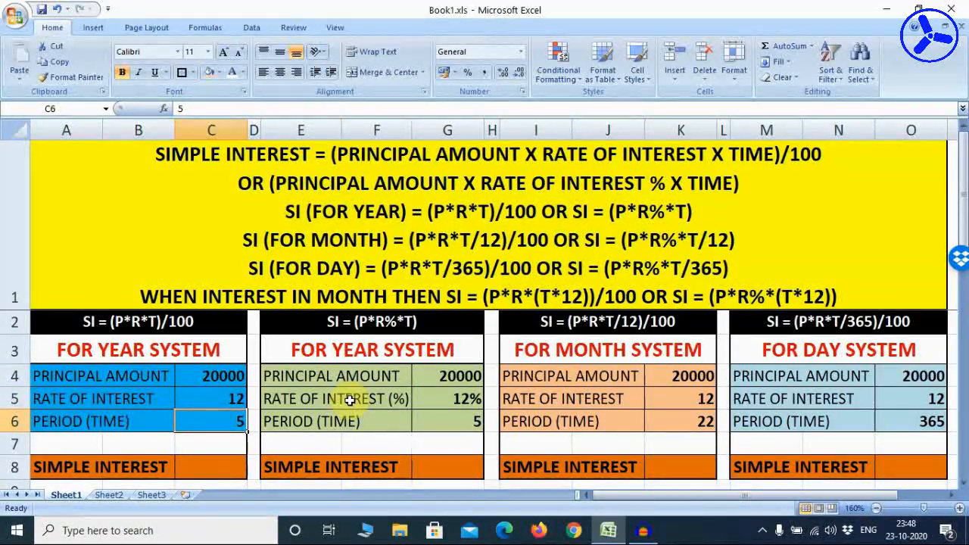
{"action": "key", "text": "Down"}
{"action": "key", "text": "Down"}
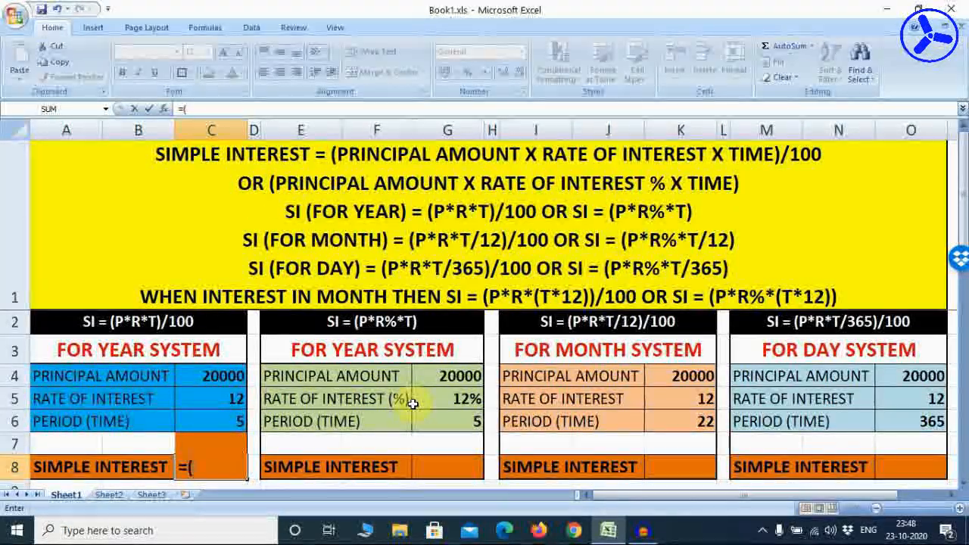
{"action": "left_click", "coordinate": [215, 371]}
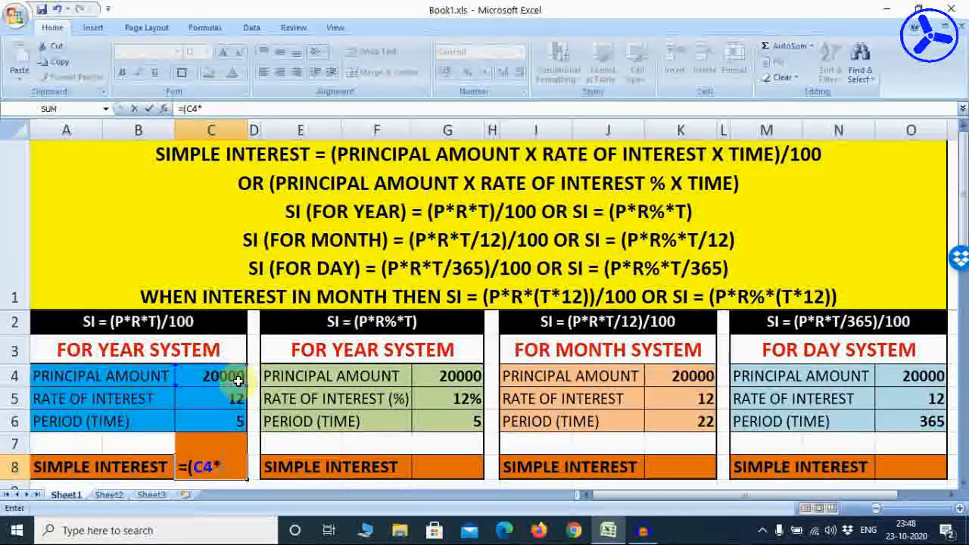
{"action": "left_click", "coordinate": [210, 395]}
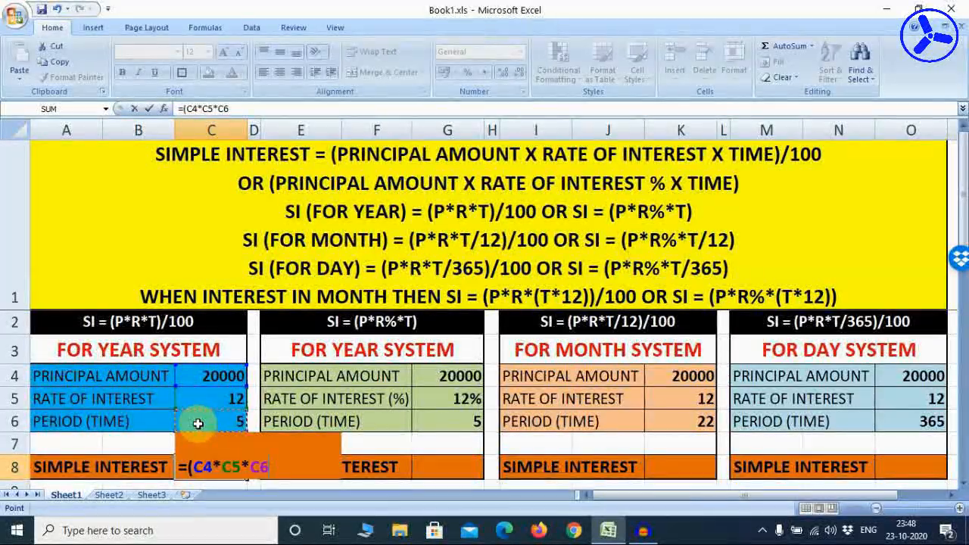
{"action": "type", "text": "/100"}
{"action": "key", "text": "Return"}
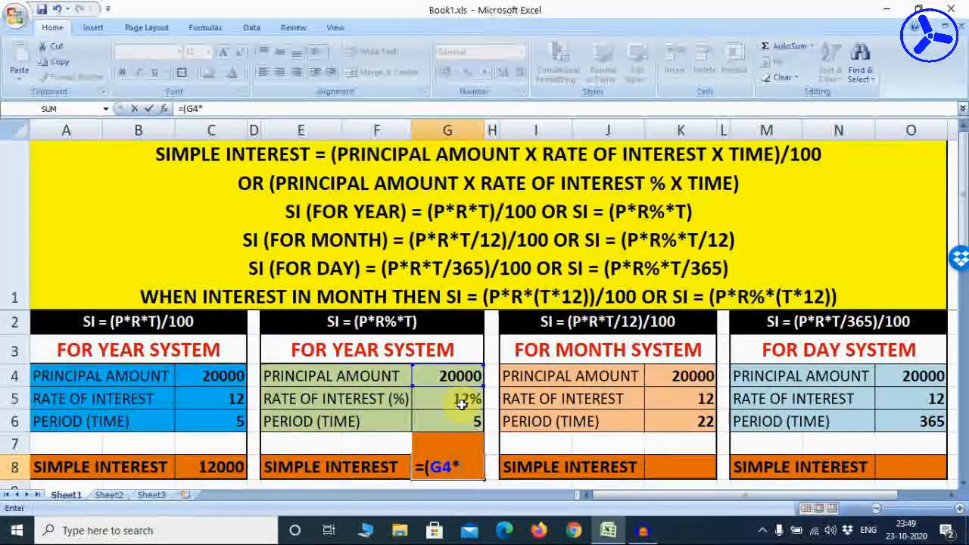
- Enter the formula =(G4*G5*G6) in G8 to calculate simple interest for the percentage-rate year-system table
{"action": "left_click", "coordinate": [461, 404]}
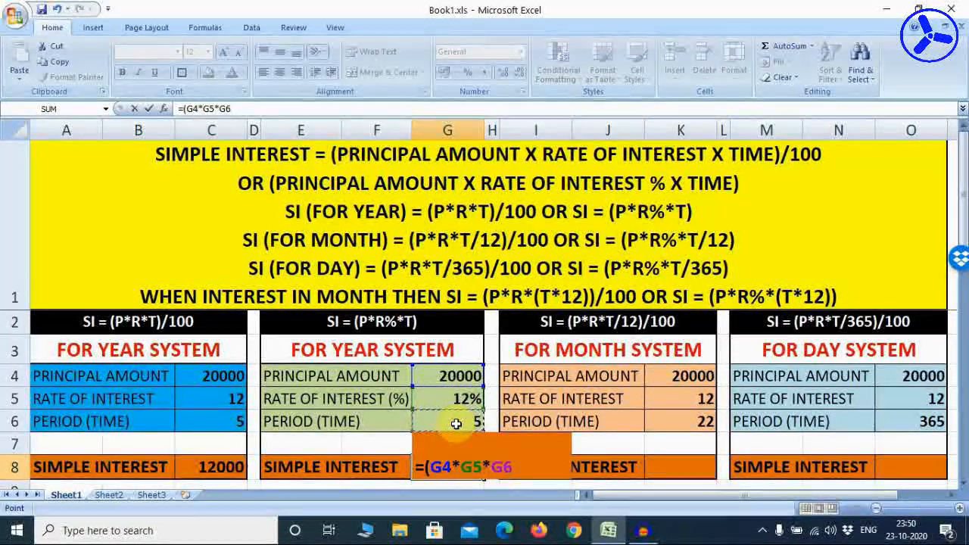
{"action": "type", "text": ")"}
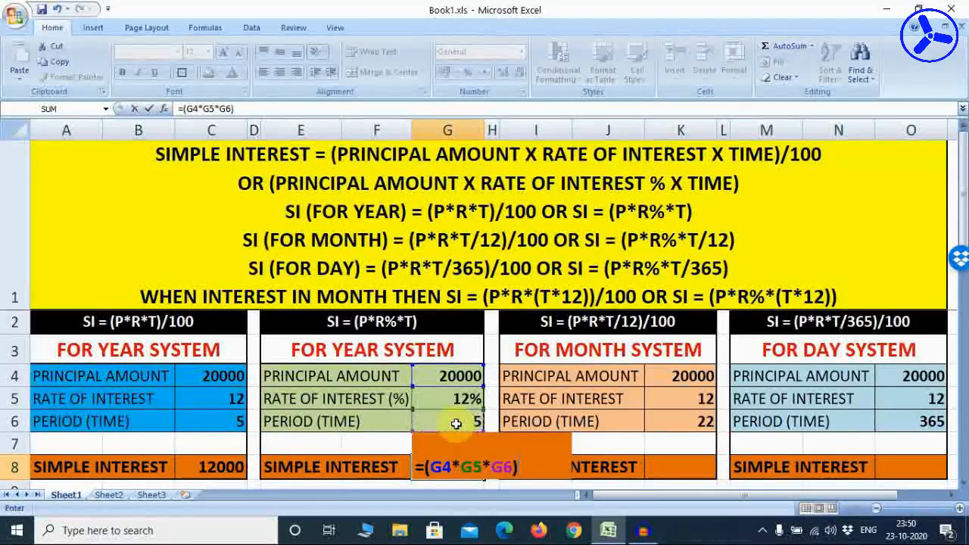
{"action": "key", "text": "Return"}
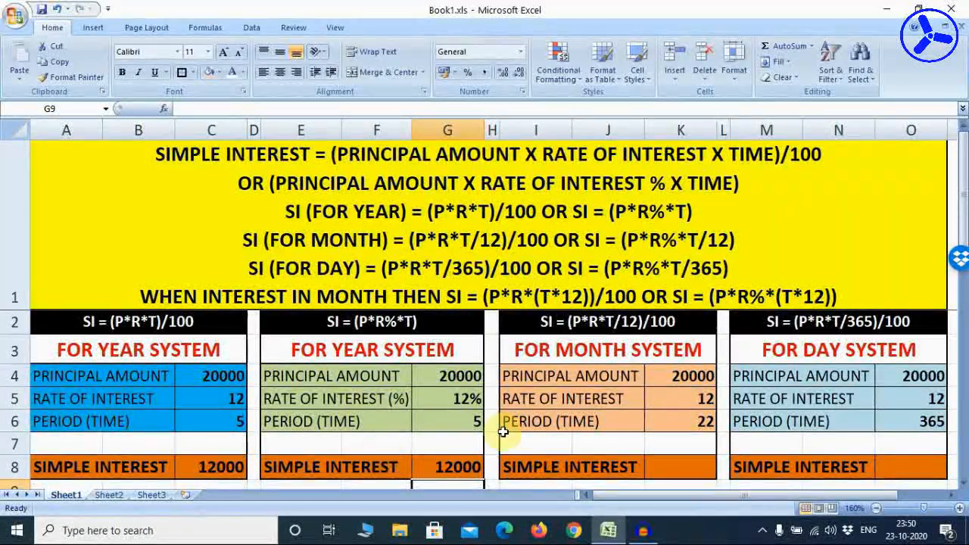
- Enter the formula =(K4*K5*K6/12)/100 in K8 to calculate simple interest for the month-system table
{"action": "left_click", "coordinate": [687, 424]}
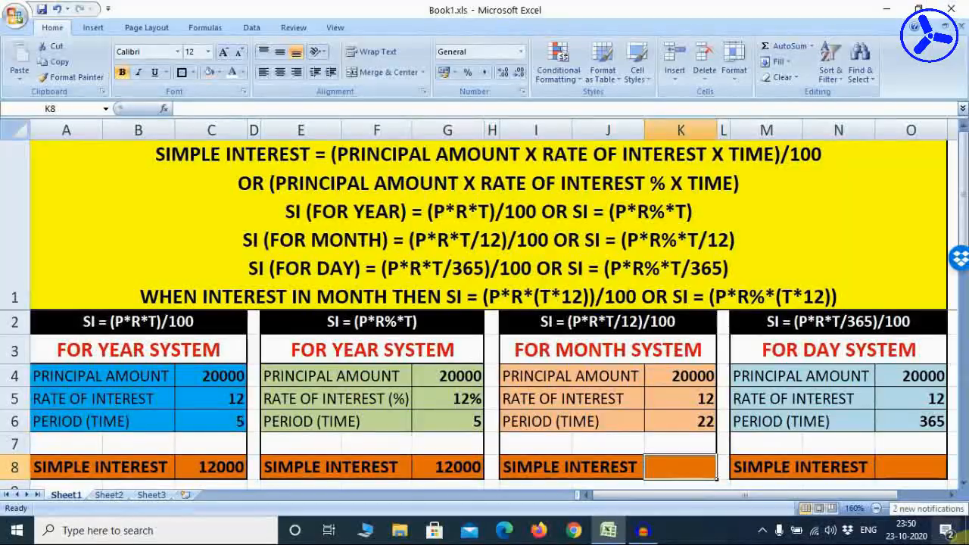
{"action": "type", "text": "="}
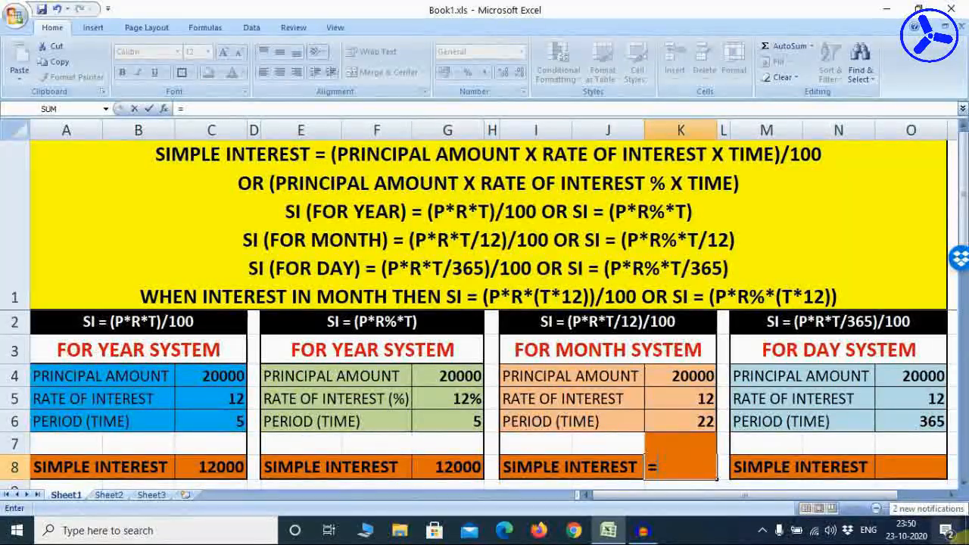
{"action": "type", "text": "("}
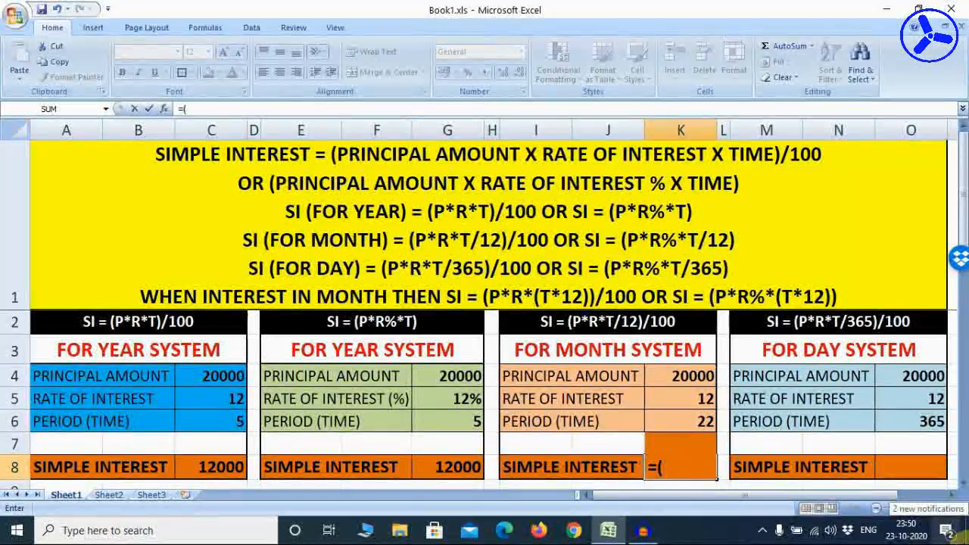
{"action": "left_click", "coordinate": [691, 379]}
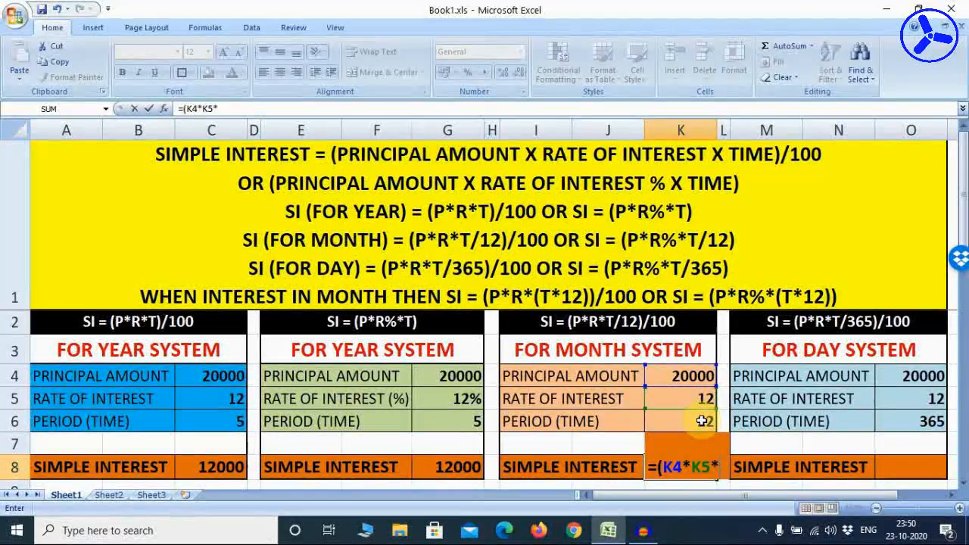
{"action": "left_click", "coordinate": [702, 420]}
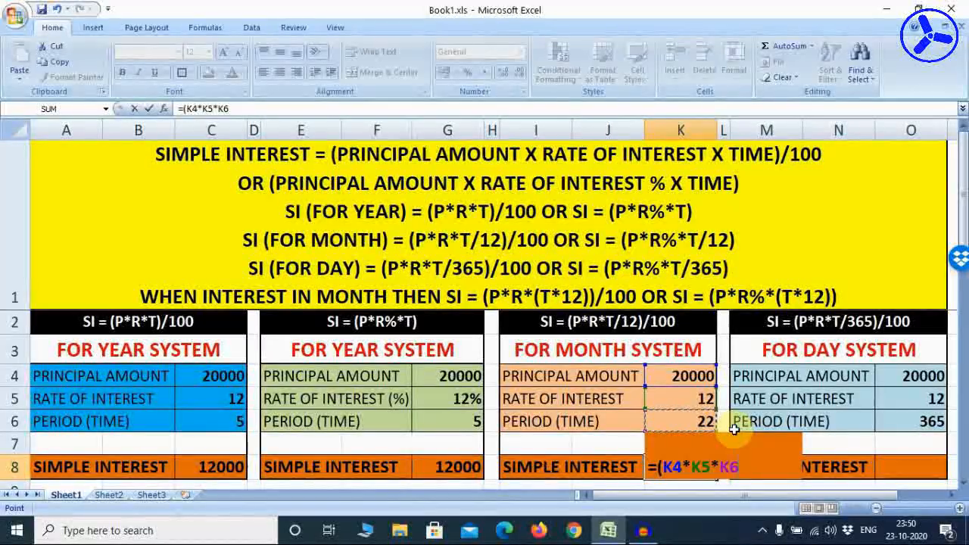
{"action": "type", "text": "/12"}
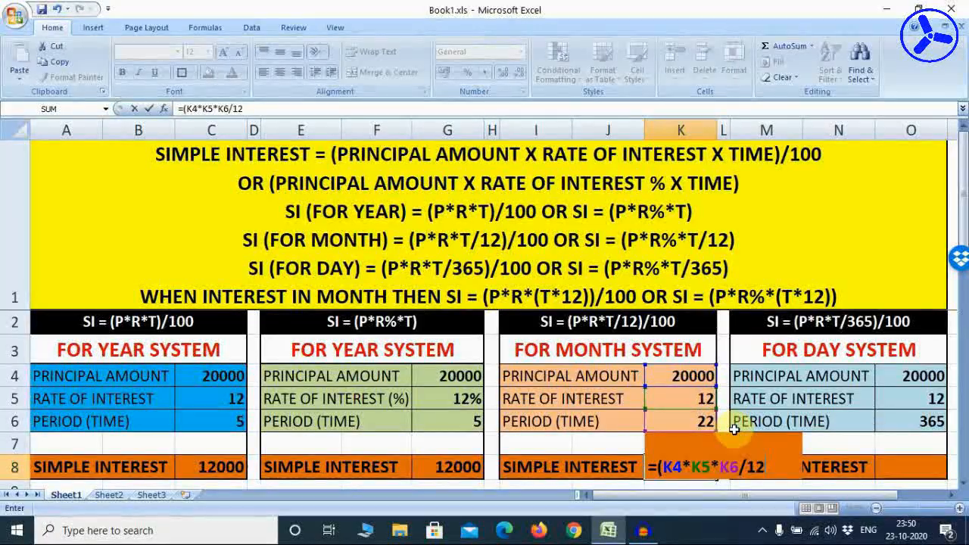
{"action": "type", "text": ")"}
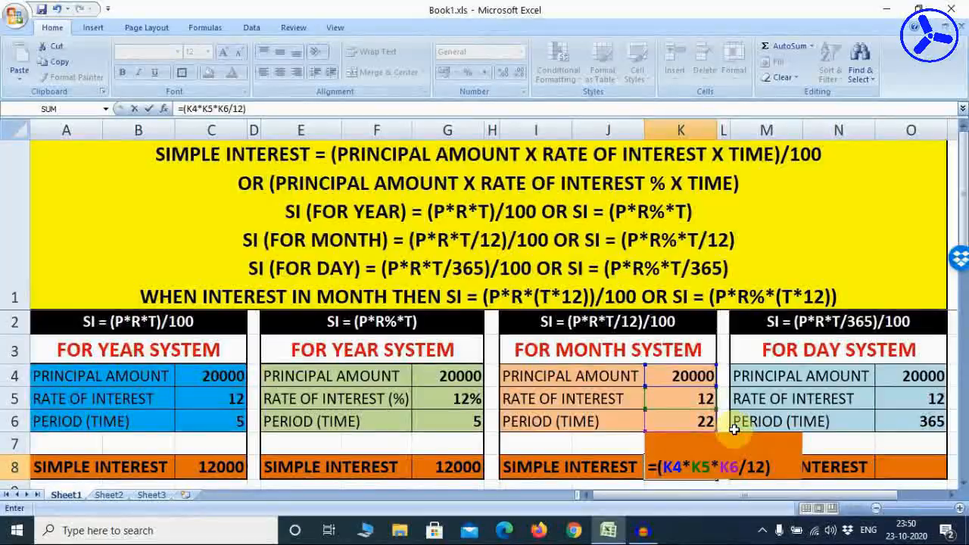
{"action": "type", "text": "/1"}
{"action": "type", "text": "00"}
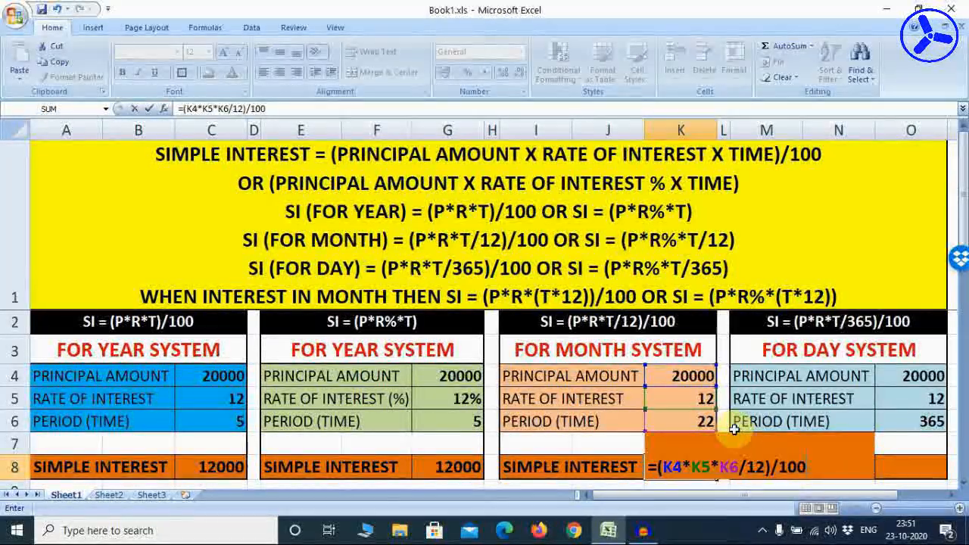
{"action": "key", "text": "Return"}
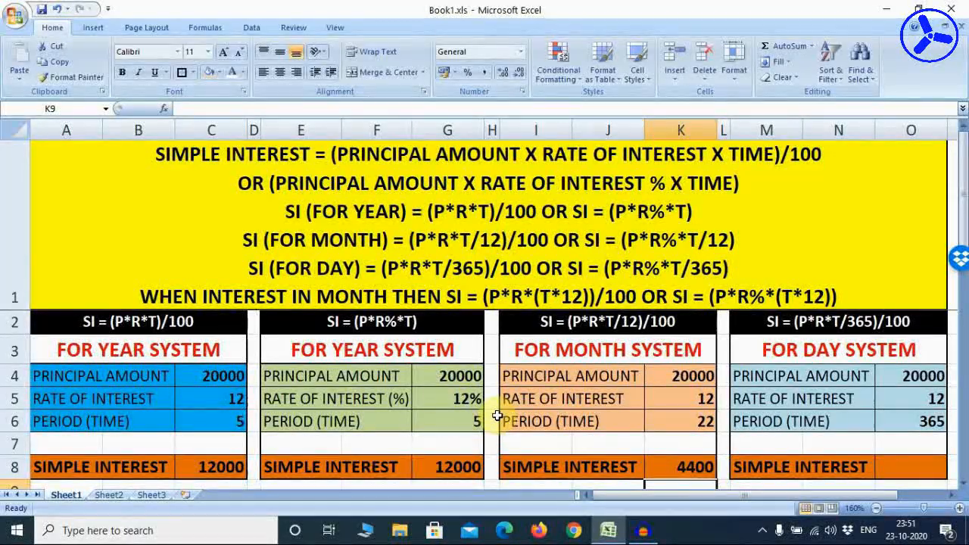
- Set the month-system period in K6 to 60
{"action": "left_click", "coordinate": [677, 422]}
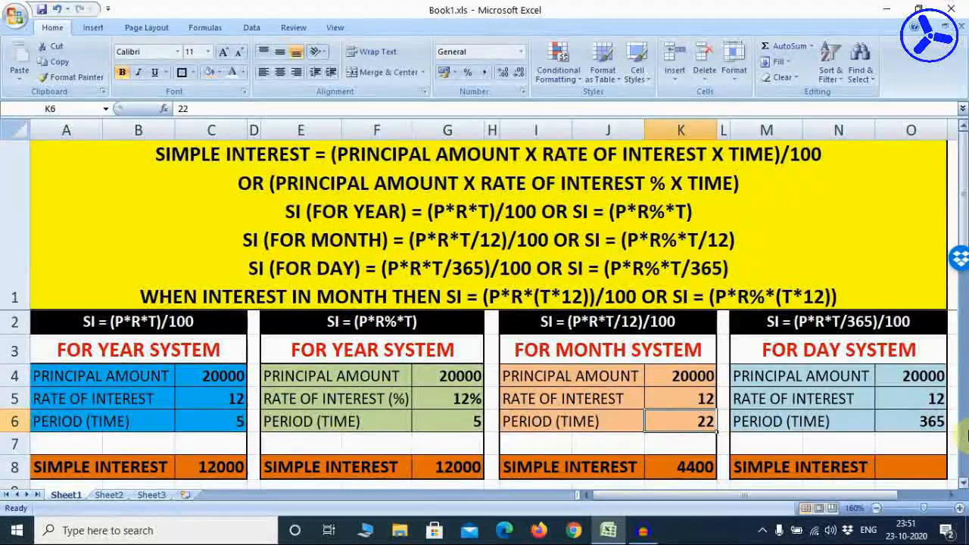
{"action": "type", "text": "60"}
{"action": "key", "text": "Return"}
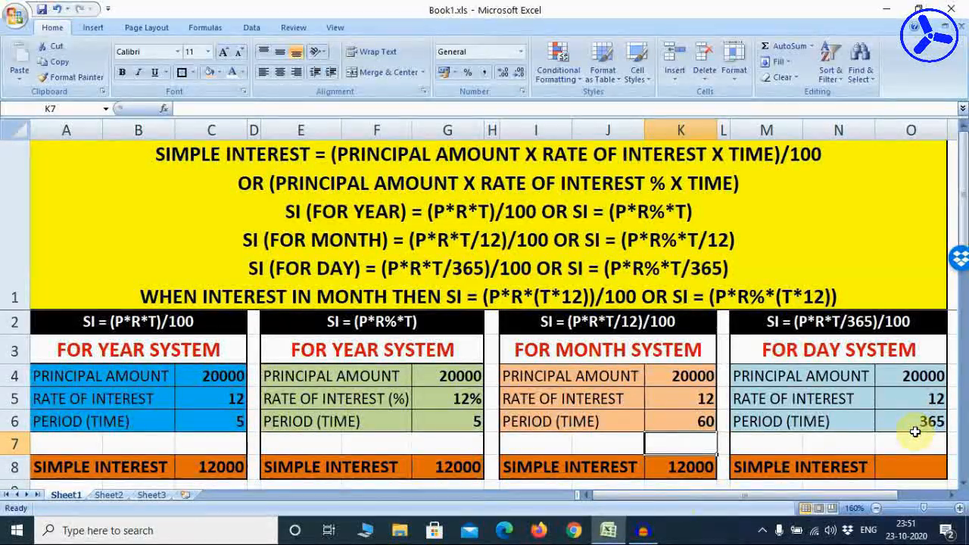
- Enter the formula =(O4*O5*O6/365)/100 in O8 to calculate simple interest for the day-system table
{"action": "left_click", "coordinate": [928, 470]}
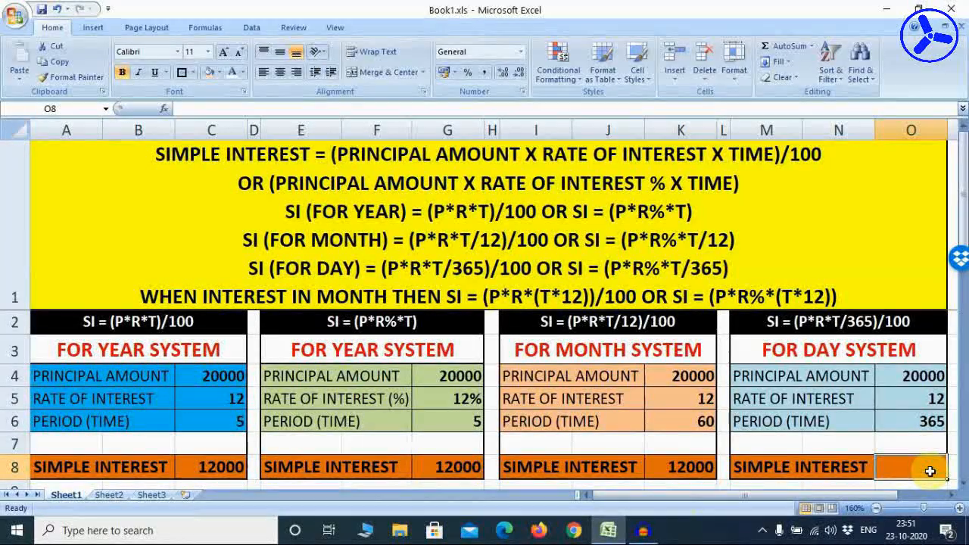
{"action": "type", "text": "="}
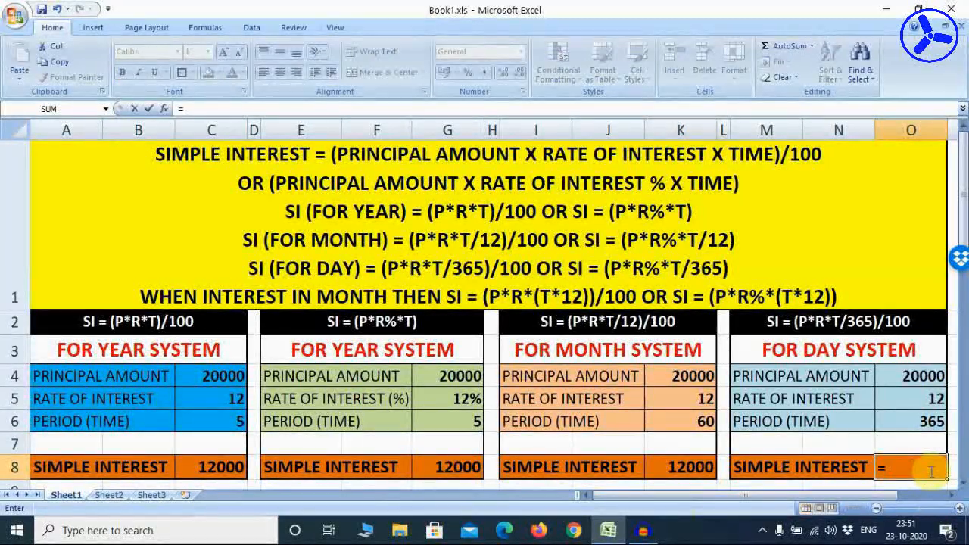
{"action": "type", "text": "(O4"}
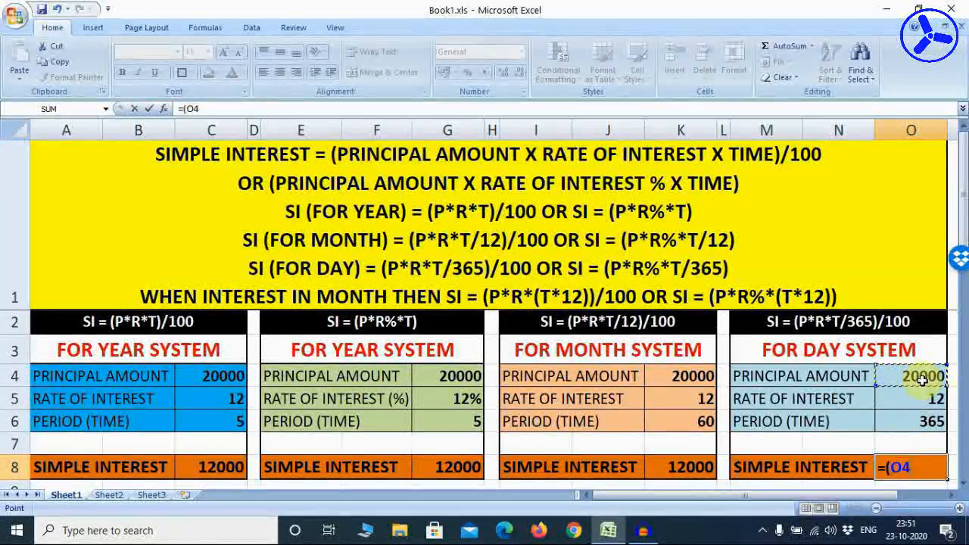
{"action": "type", "text": "*"}
{"action": "left_click", "coordinate": [930, 398]}
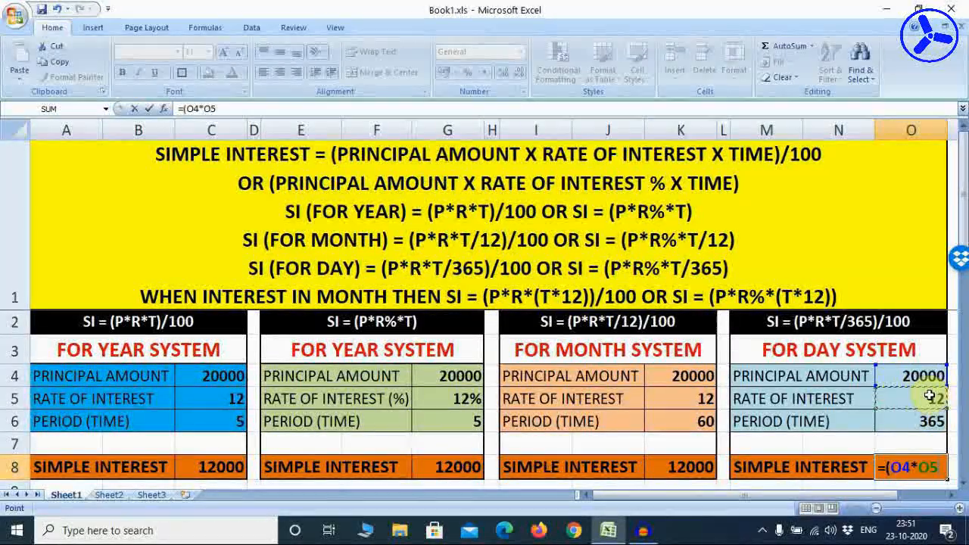
{"action": "type", "text": "*"}
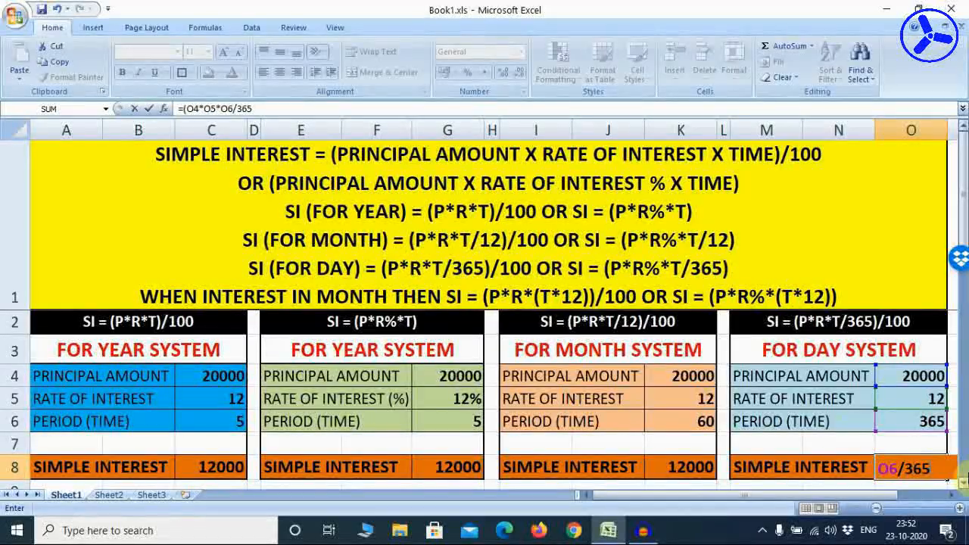
{"action": "type", "text": ")/100"}
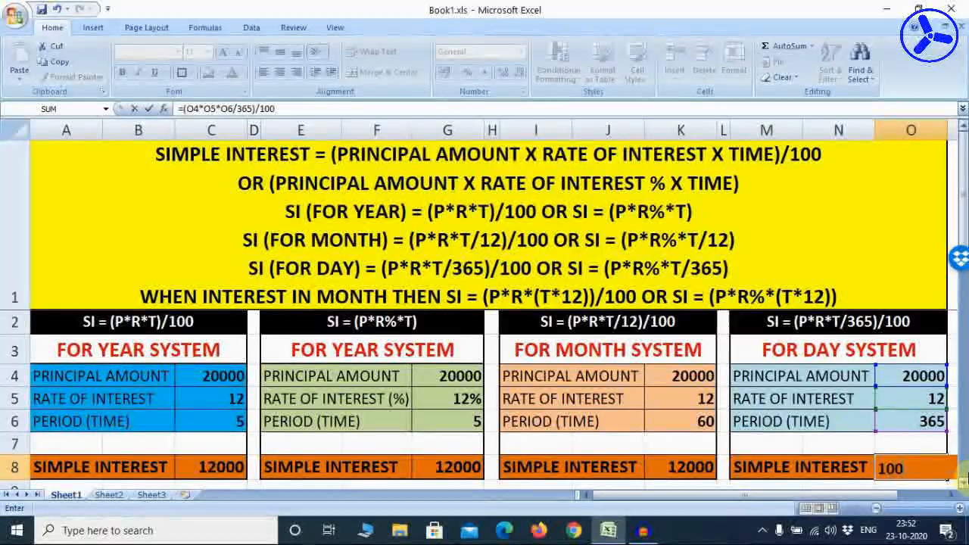
{"action": "key", "text": "Return"}
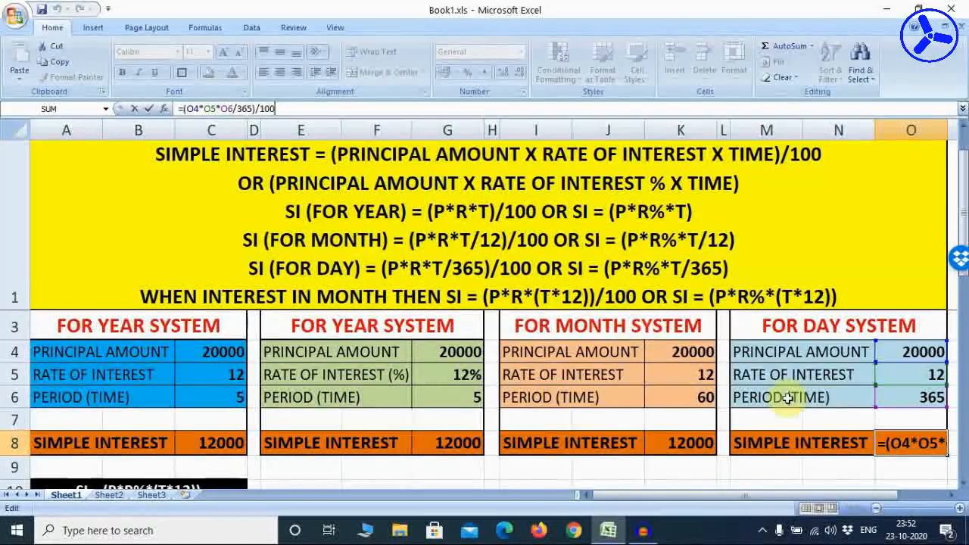
{"action": "left_click", "coordinate": [913, 442]}
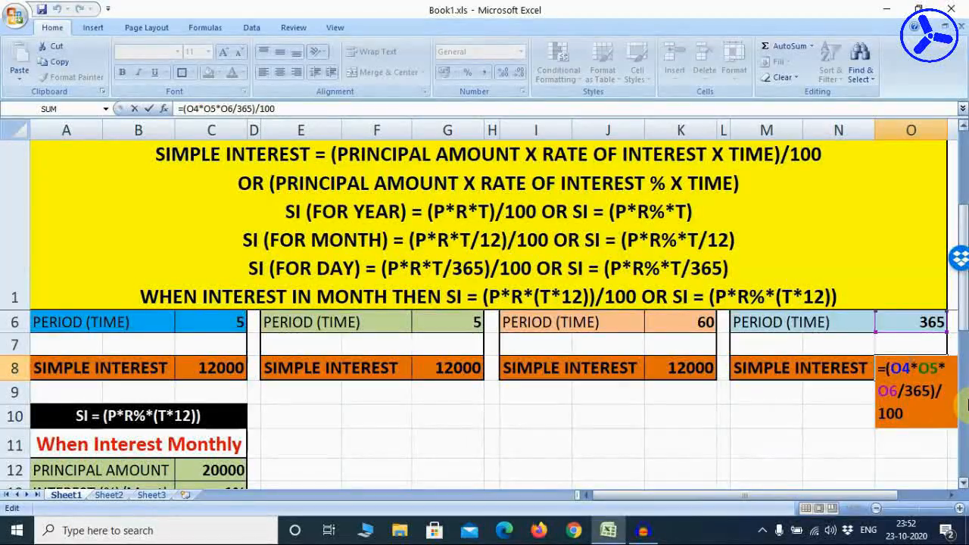
{"action": "key", "text": "Return"}
- Set the day-system period in O6 to 365
{"action": "scroll", "coordinate": [967, 405], "scroll_direction": "up", "scroll_amount": 1}
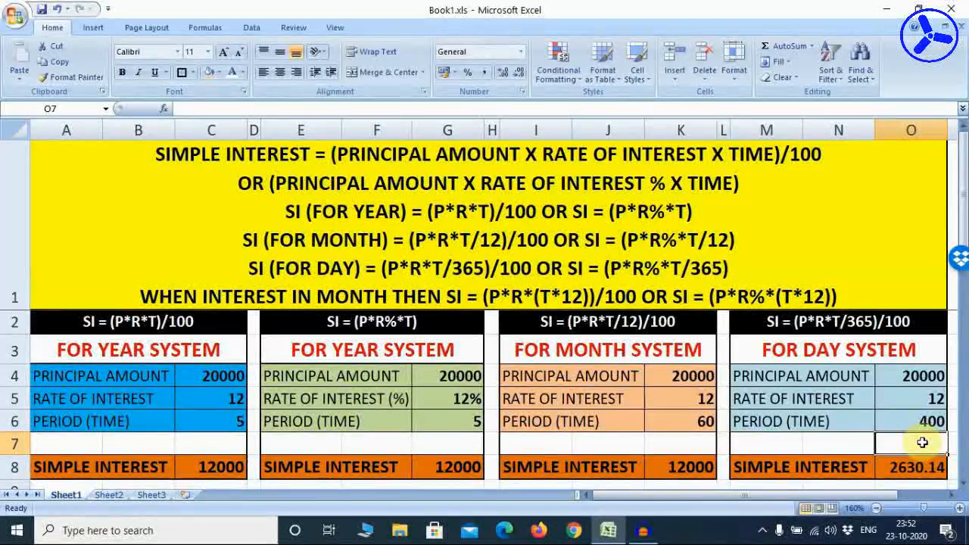
{"action": "key", "text": "Up"}
{"action": "type", "text": "36"}
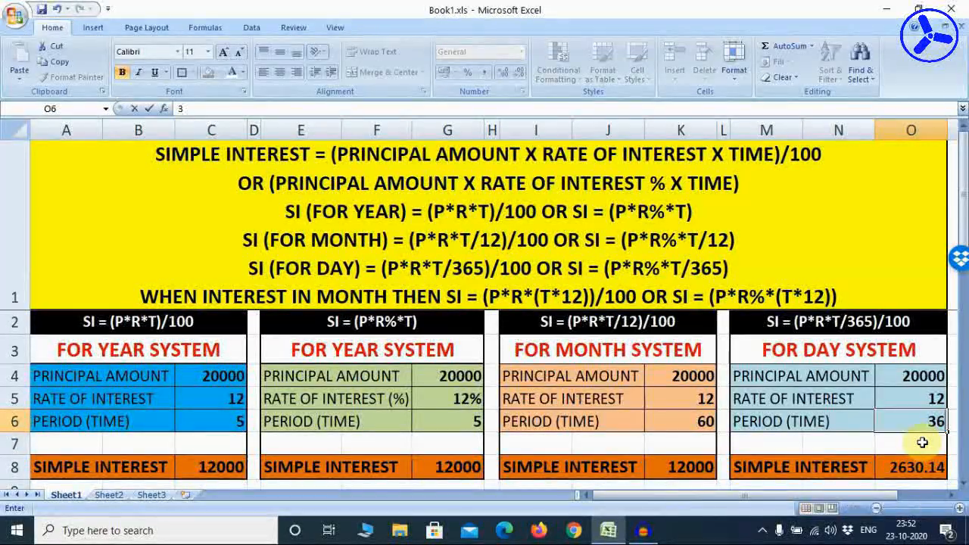
{"action": "type", "text": "5"}
{"action": "key", "text": "Return"}
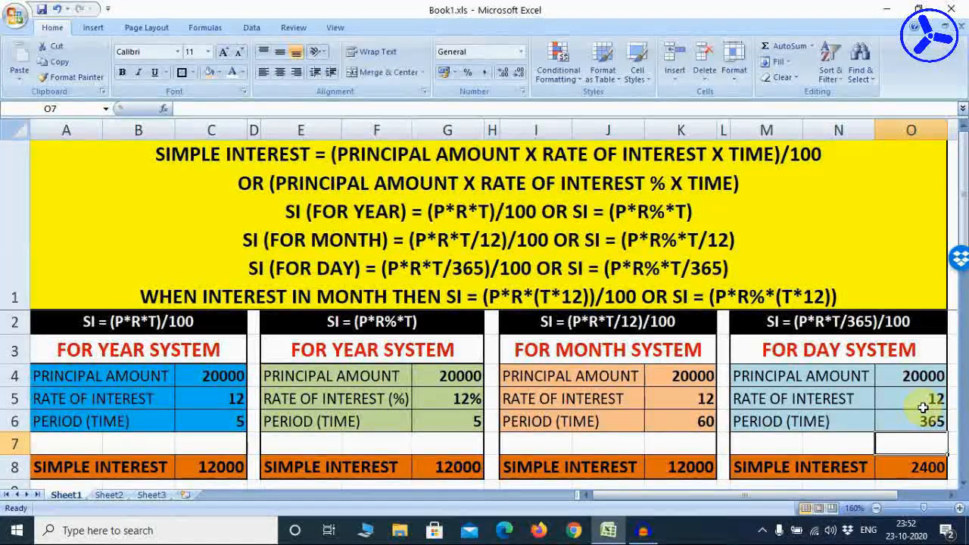
- Enter the formula =(C12*C13*(C14*12)) in C16 to calculate simple interest for the When Interest Monthly table
{"action": "left_click", "coordinate": [196, 455]}
{"action": "key", "text": "Down"}
{"action": "key", "text": "Down"}
{"action": "key", "text": "Down"}
{"action": "key", "text": "Down"}
{"action": "key", "text": "Down"}
{"action": "key", "text": "Down"}
{"action": "key", "text": "Down"}
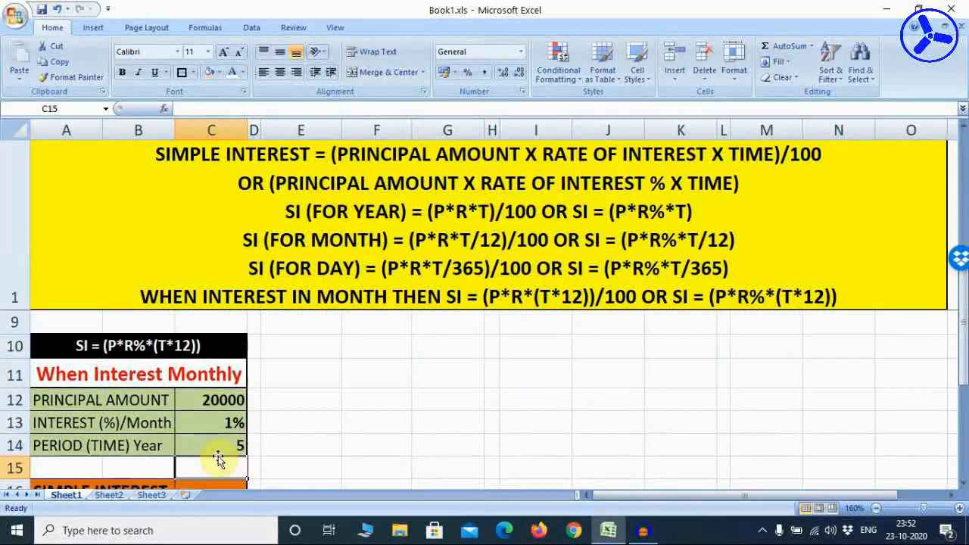
{"action": "key", "text": "Down"}
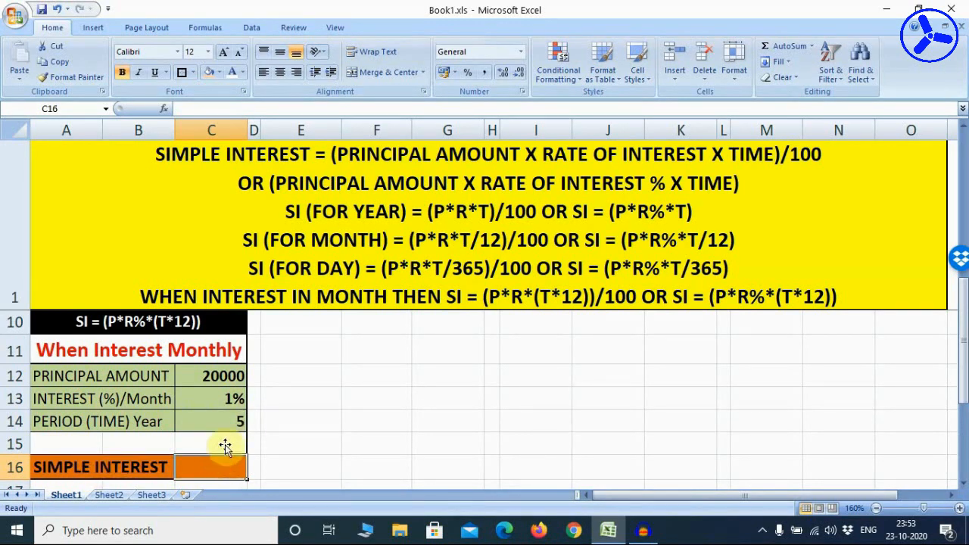
{"action": "left_click", "coordinate": [212, 471]}
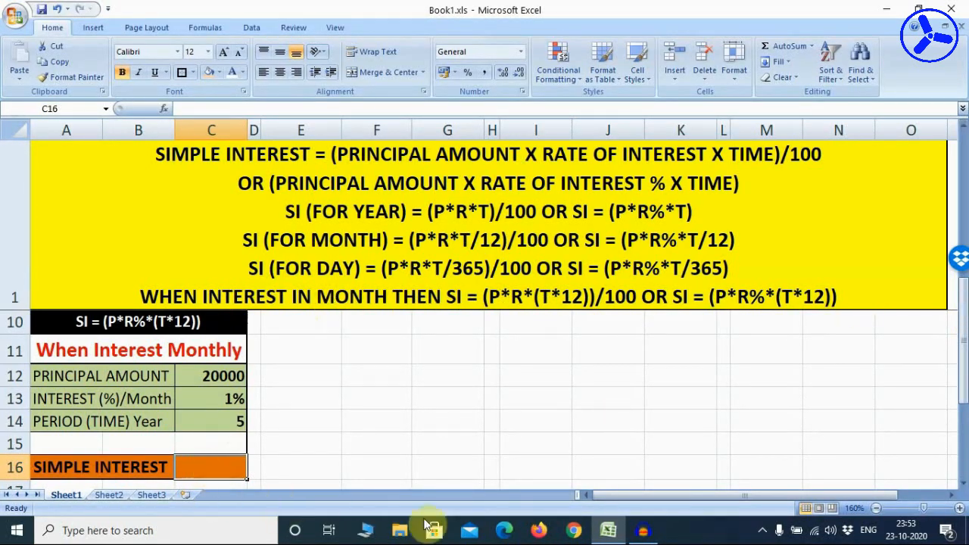
{"action": "type", "text": "="}
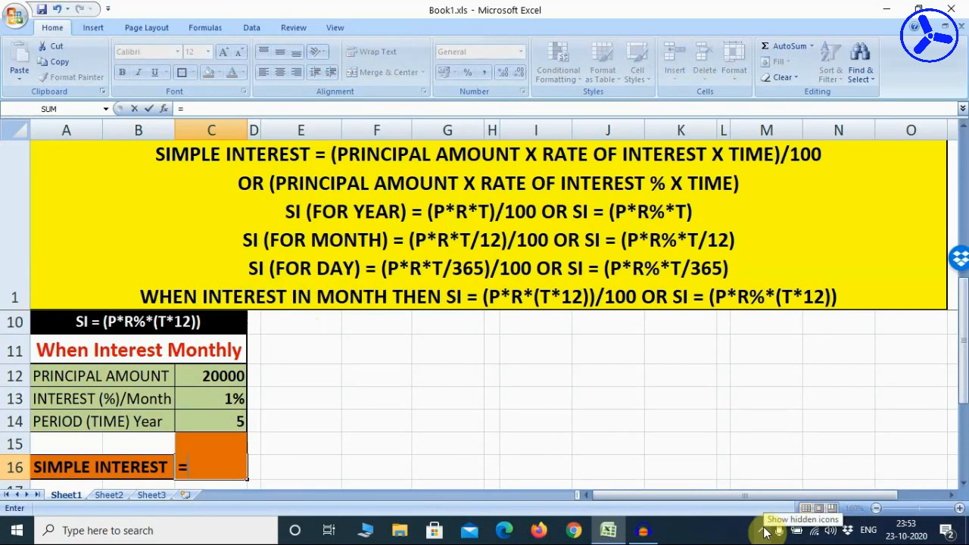
{"action": "type", "text": "("}
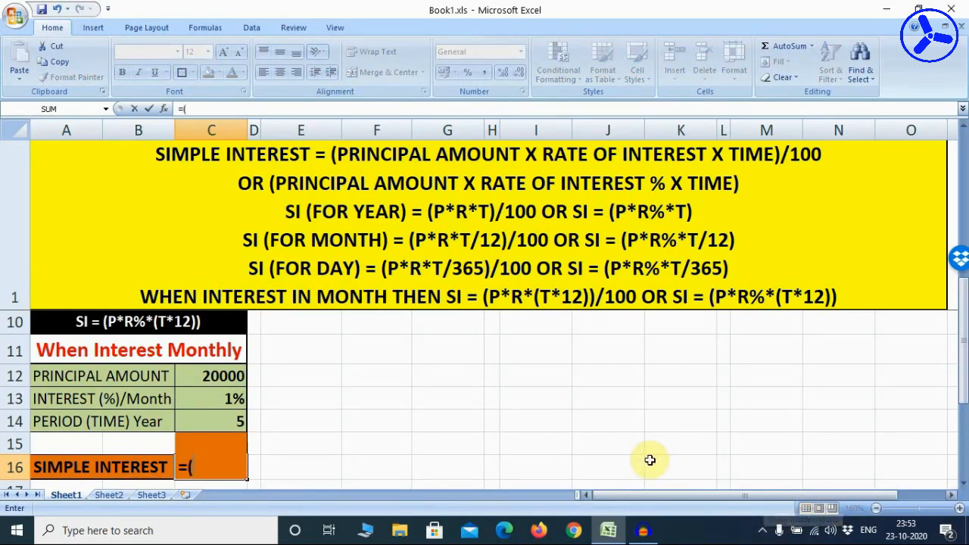
{"action": "left_click", "coordinate": [233, 379]}
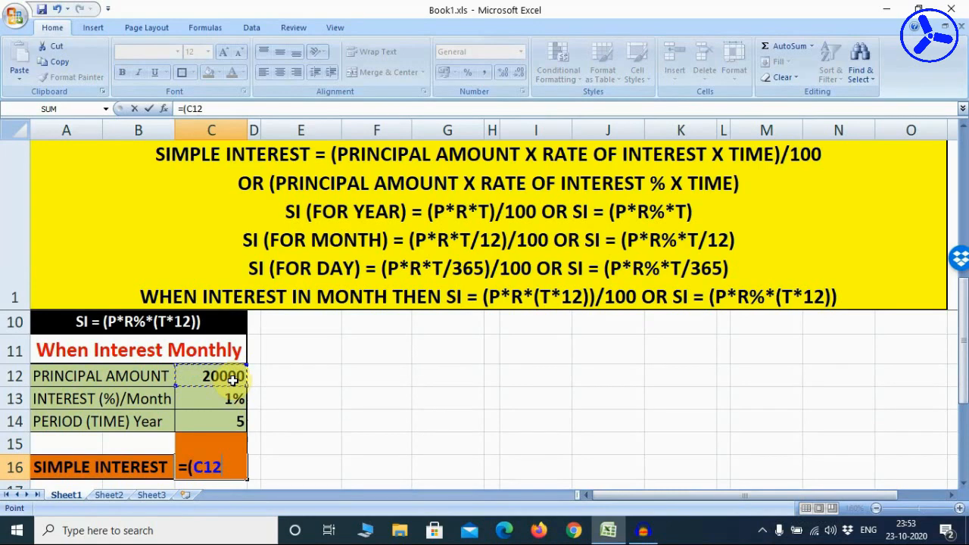
{"action": "type", "text": "*"}
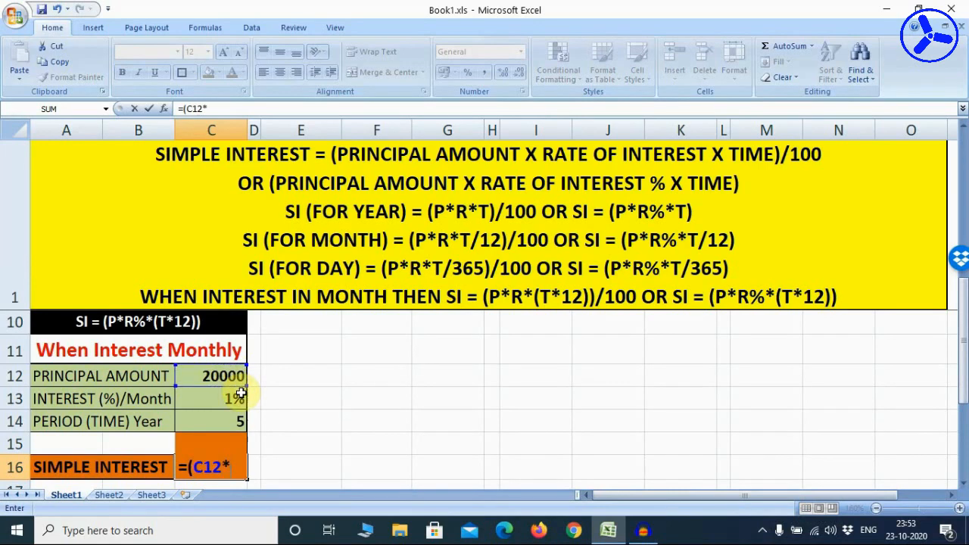
{"action": "left_click", "coordinate": [239, 393]}
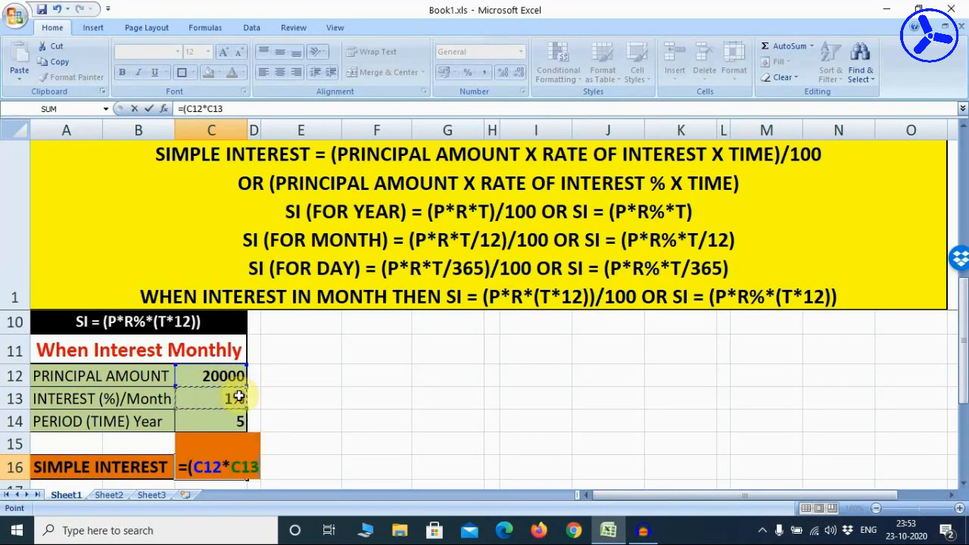
{"action": "type", "text": "*"}
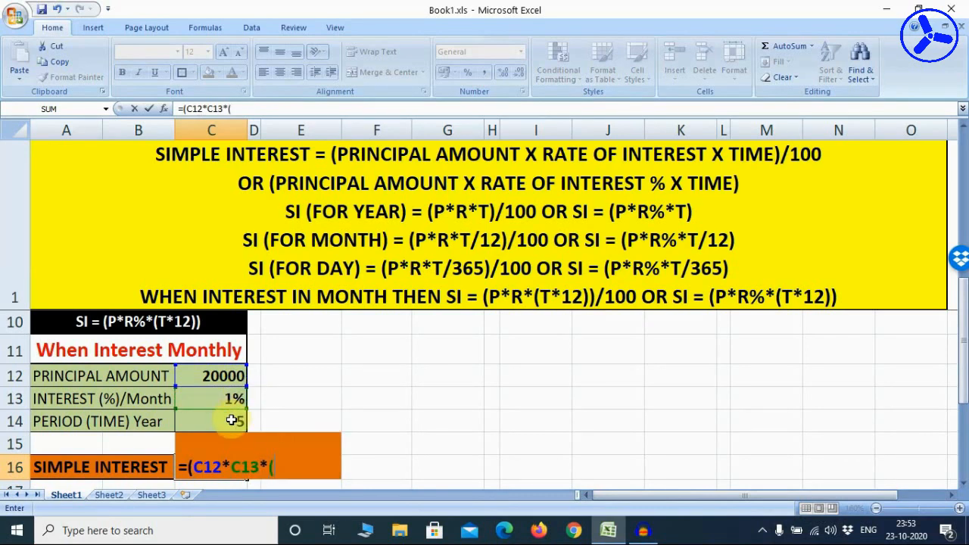
{"action": "type", "text": "("}
{"action": "left_click", "coordinate": [232, 420]}
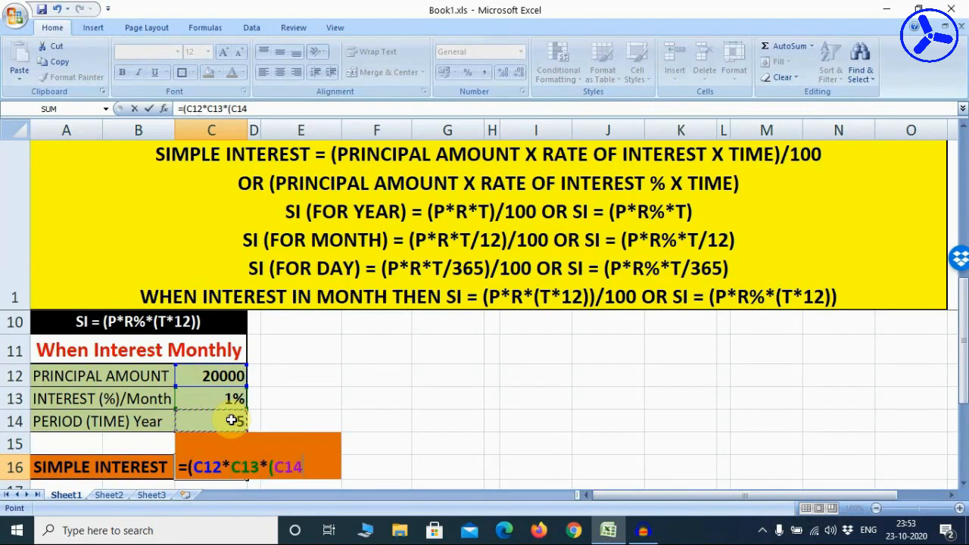
{"action": "type", "text": "*12))"}
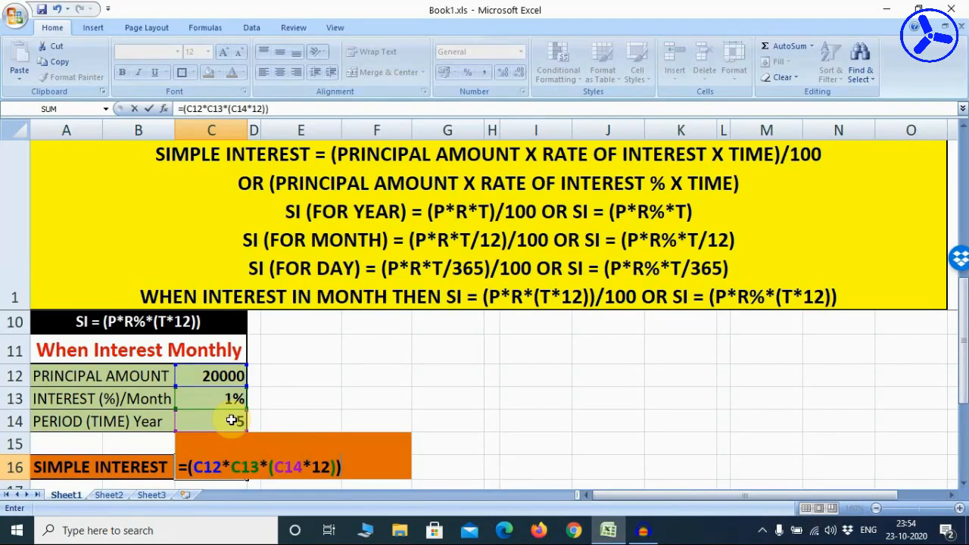
{"action": "key", "text": "Return"}
- Set the monthly interest rate in C13 to 2% and set it back to 1%
{"action": "scroll", "coordinate": [206, 418], "scroll_direction": "up", "scroll_amount": 2}
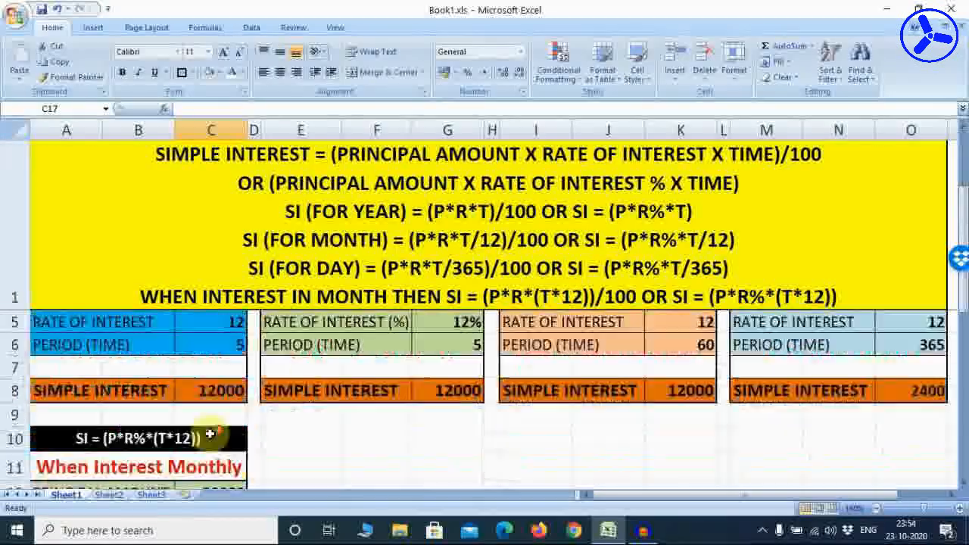
{"action": "scroll", "coordinate": [211, 435], "scroll_direction": "down", "scroll_amount": 2}
{"action": "scroll", "coordinate": [213, 433], "scroll_direction": "up", "scroll_amount": 1}
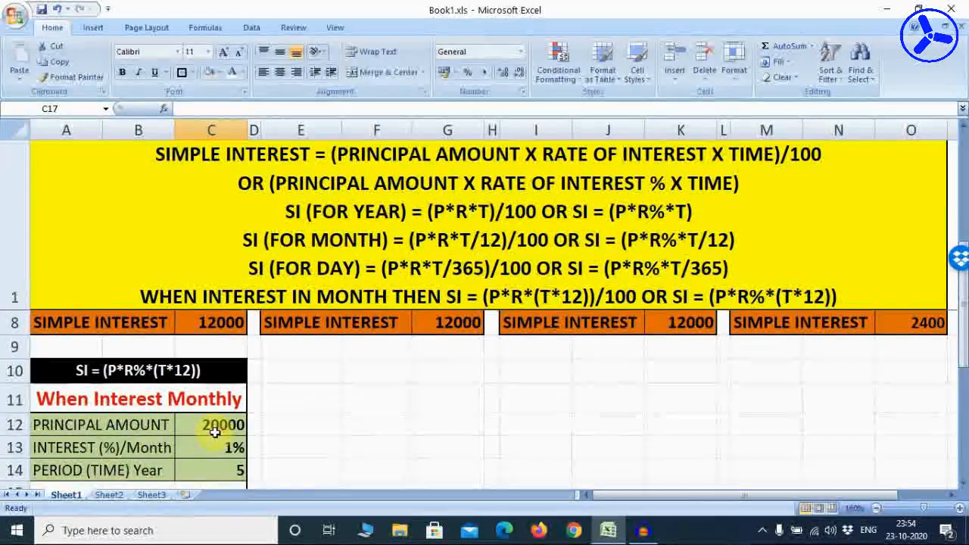
{"action": "left_click", "coordinate": [220, 446]}
{"action": "key", "text": "Down"}
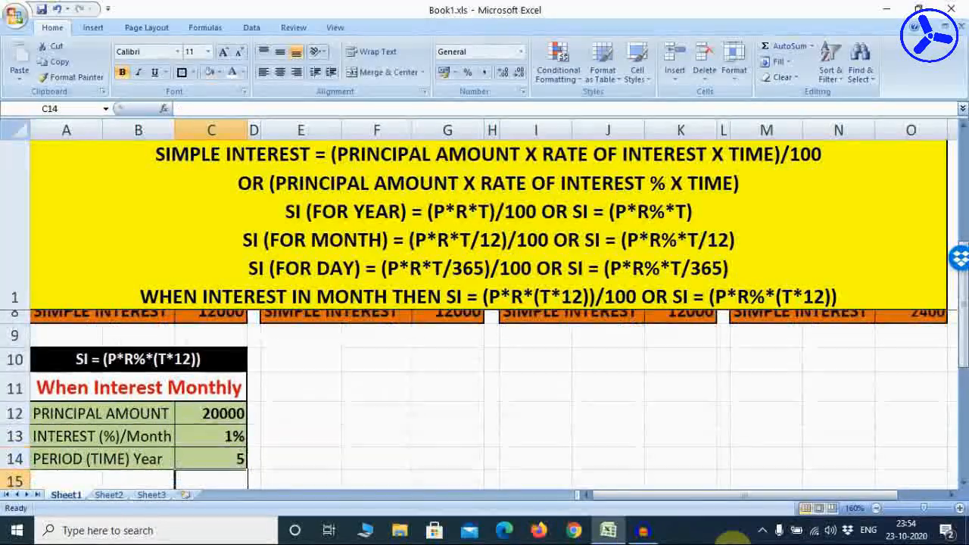
{"action": "key", "text": "Down"}
{"action": "key", "text": "Down"}
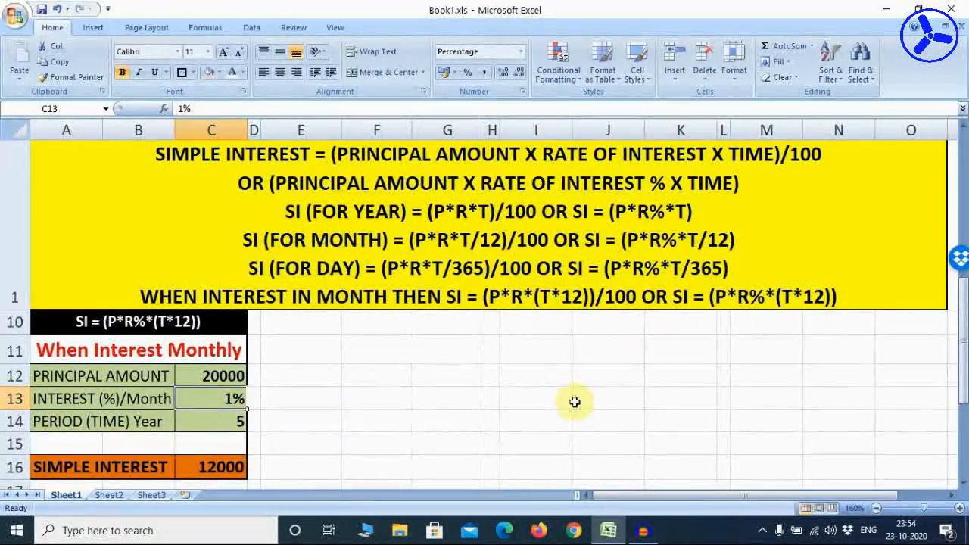
{"action": "key", "text": "Return"}
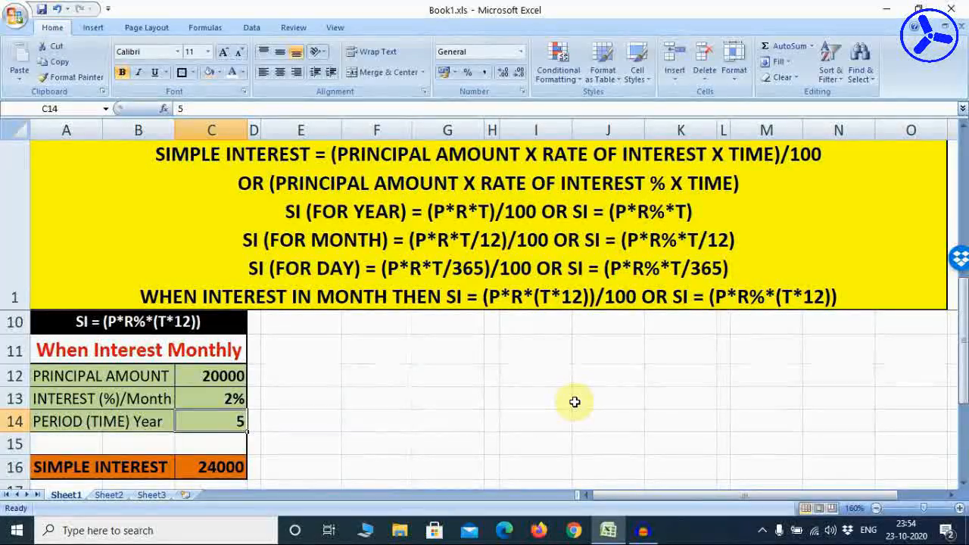
{"action": "key", "text": "Up"}
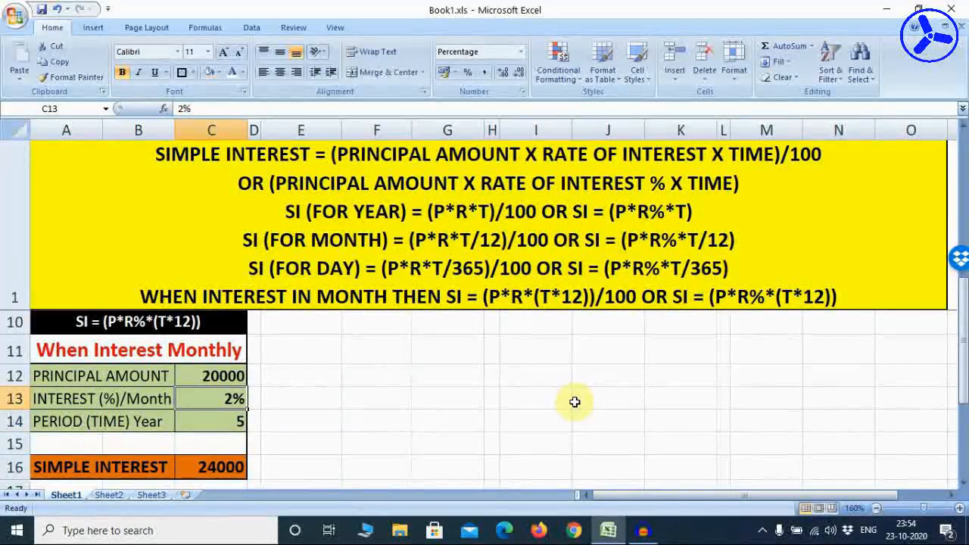
{"action": "key", "text": "Return"}
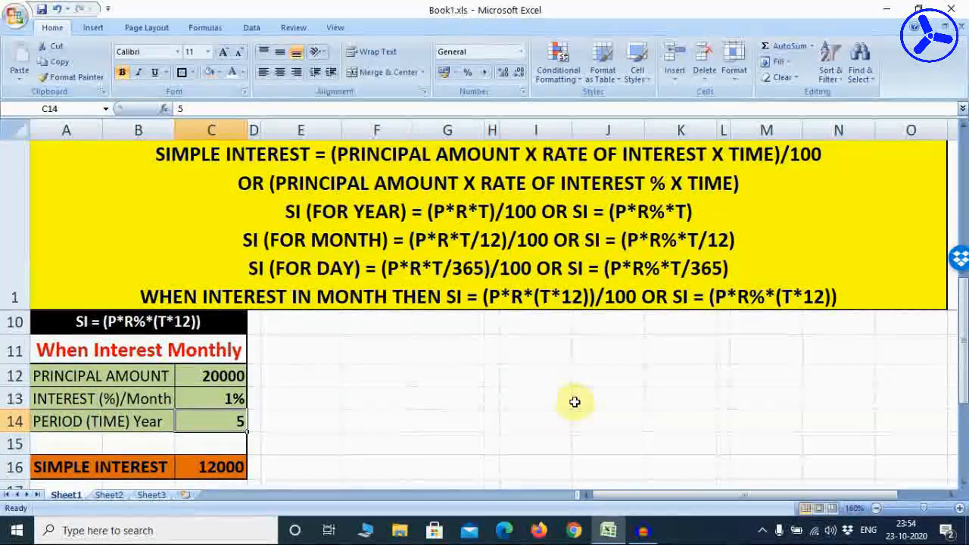
- Switch to Sheet2 and widen column A so the PRINCIPAL AMOUNT label fits
{"action": "scroll", "coordinate": [382, 381], "scroll_direction": "up", "scroll_amount": 3}
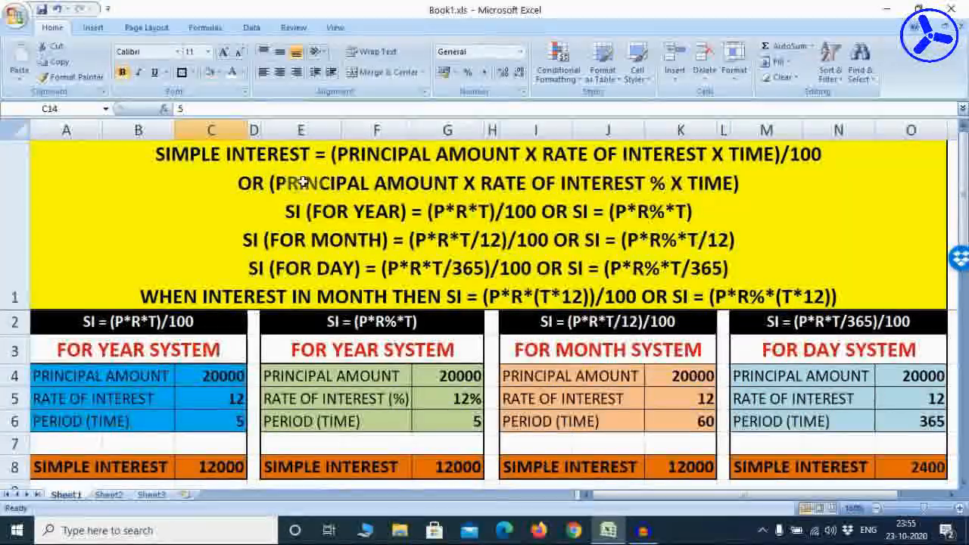
{"action": "left_click", "coordinate": [106, 495]}
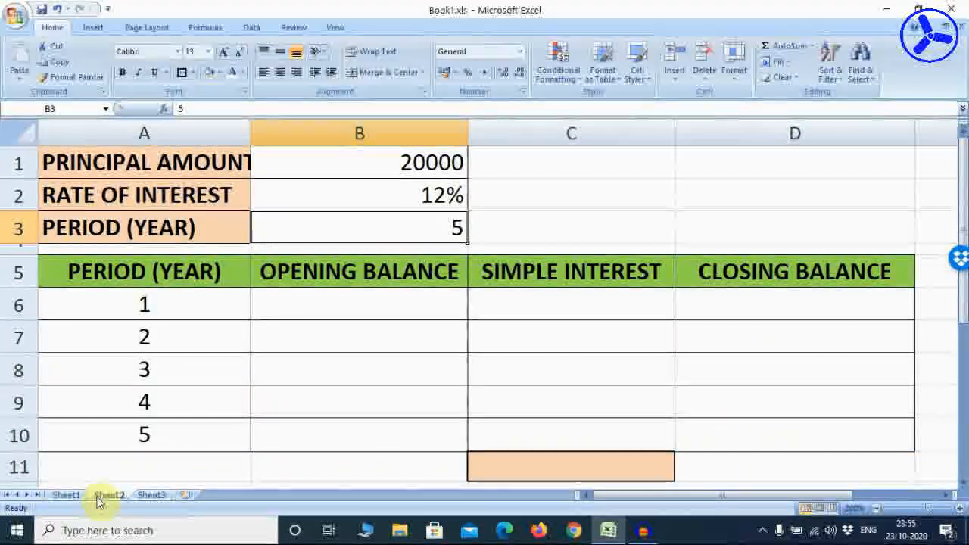
{"action": "left_click_drag", "start_coordinate": [246, 123], "coordinate": [265, 129]}
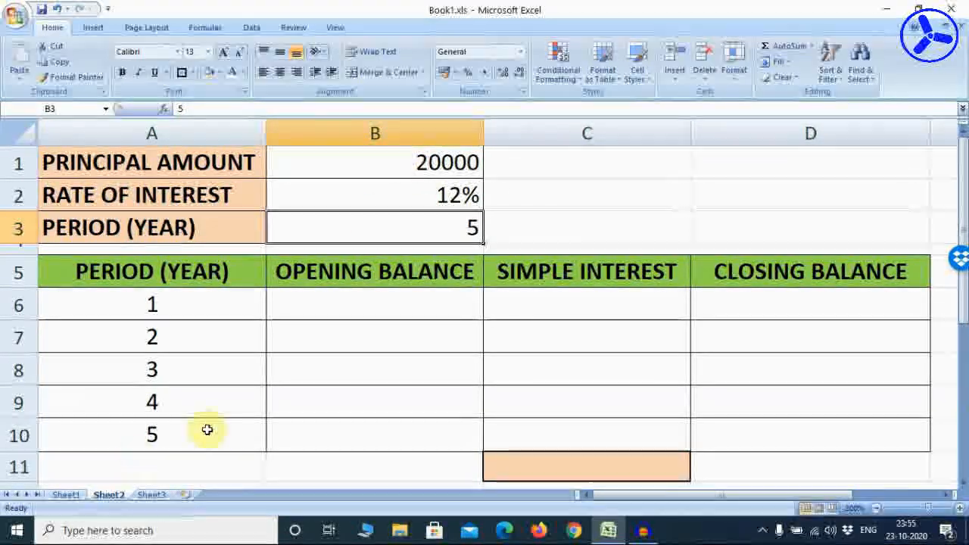
{"action": "left_click", "coordinate": [64, 495]}
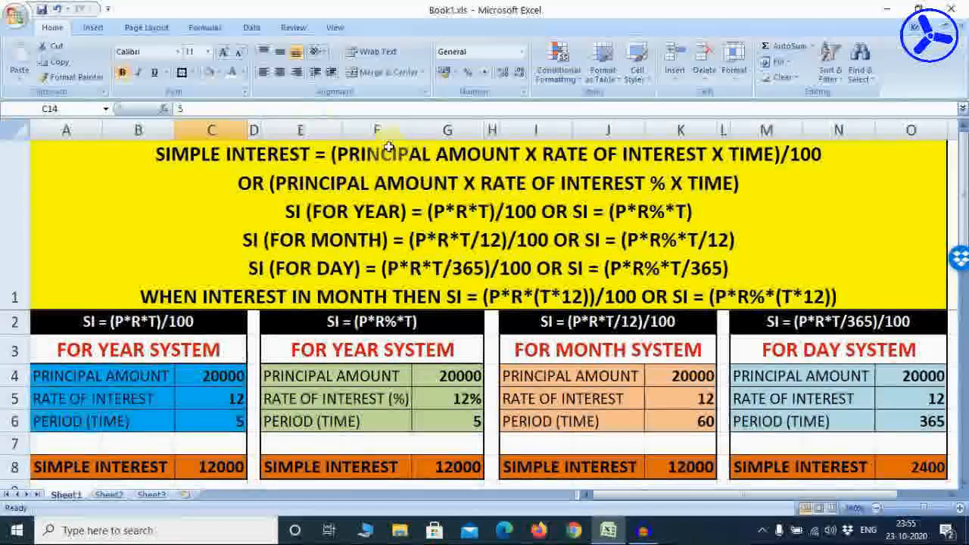
{"action": "left_click", "coordinate": [108, 496]}
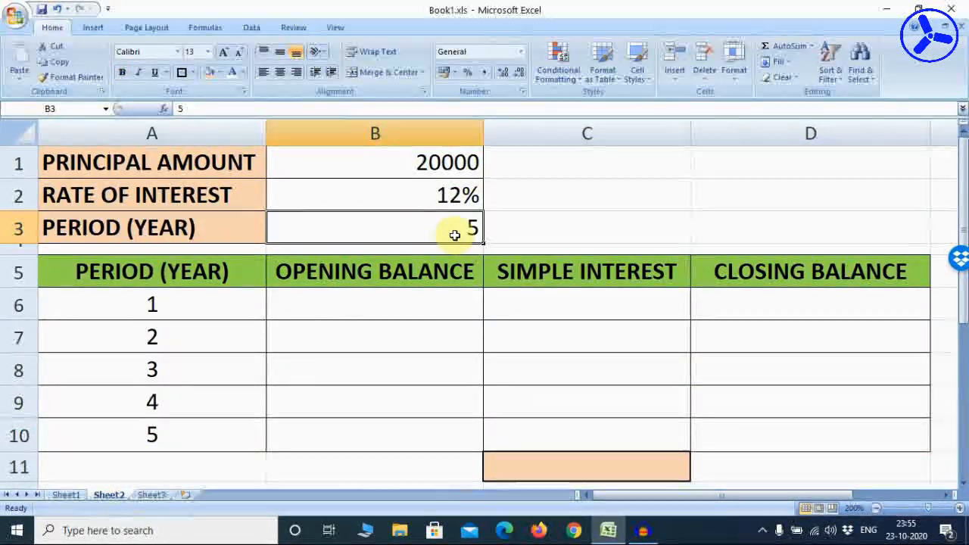
- Enter the formula =B1 in B6 as the opening balance for year 1
{"action": "left_click", "coordinate": [325, 315]}
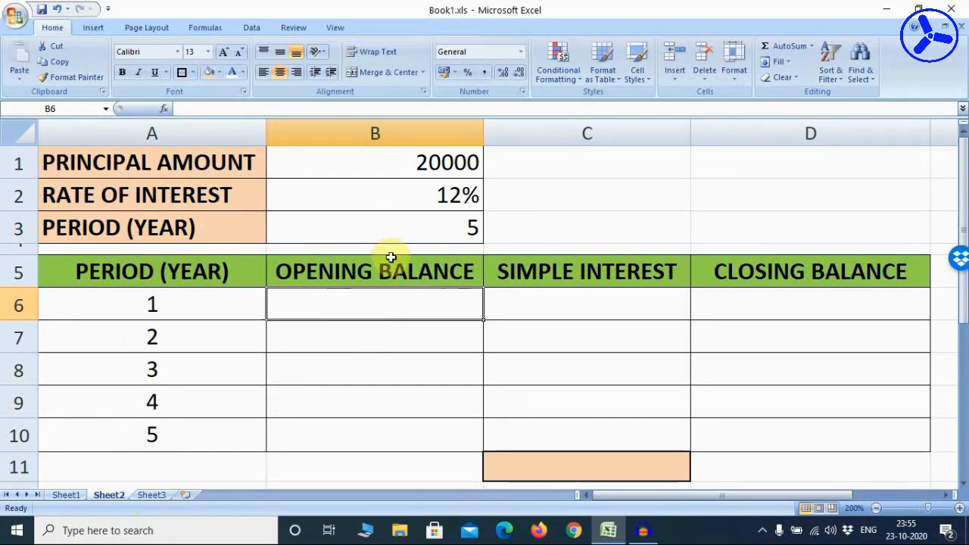
{"action": "type", "text": "="}
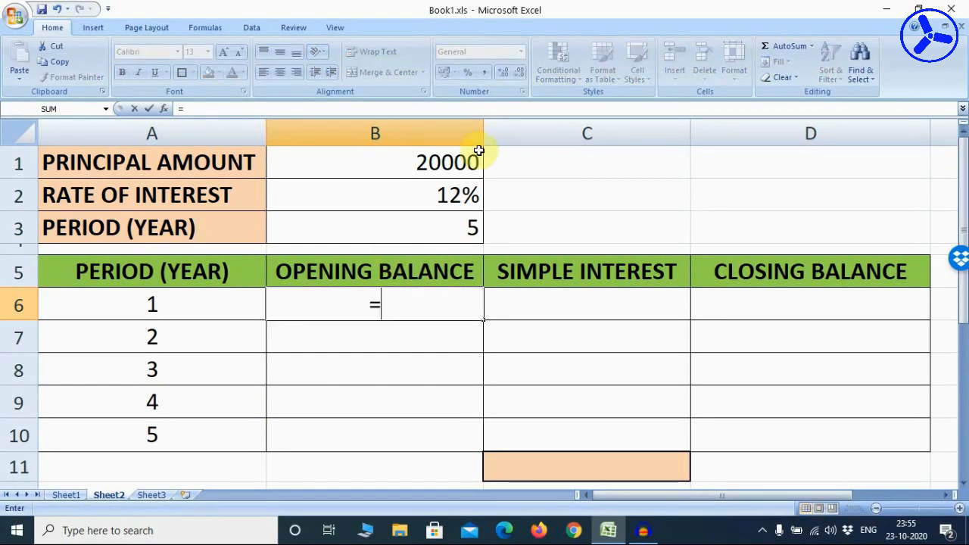
{"action": "left_click", "coordinate": [460, 158]}
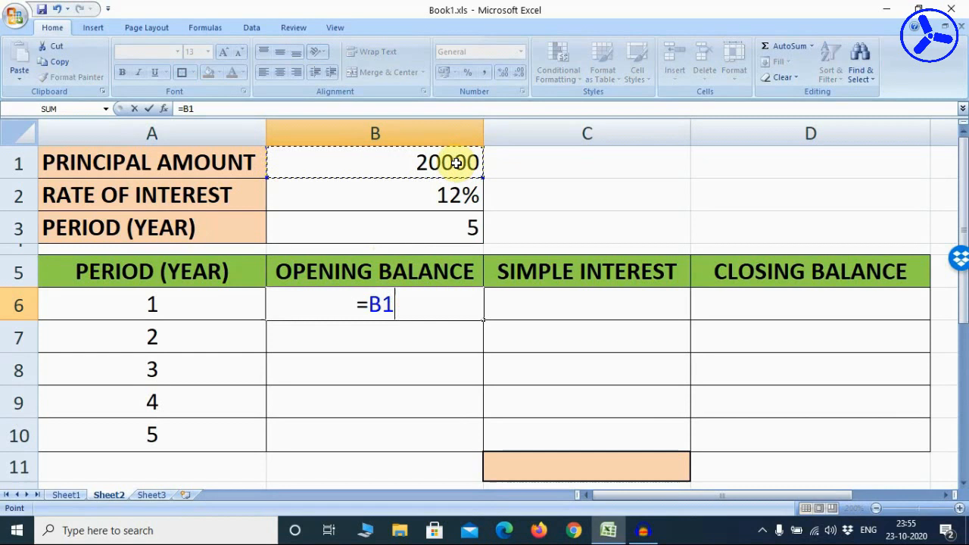
{"action": "key", "text": "Return"}
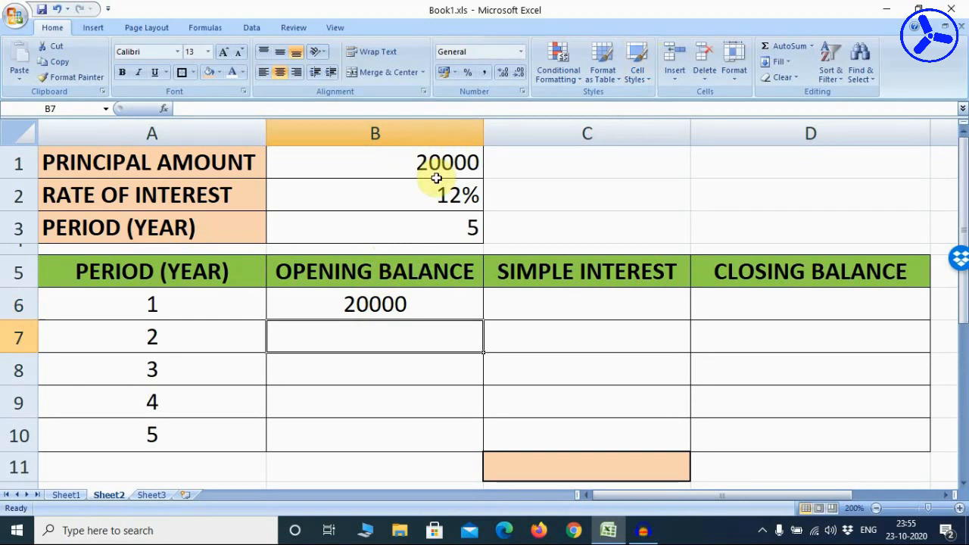
- Enter the formula =$B$1*$B$2*1 in C6 to calculate the simple interest for year 1 with absolute references
{"action": "left_click", "coordinate": [595, 302]}
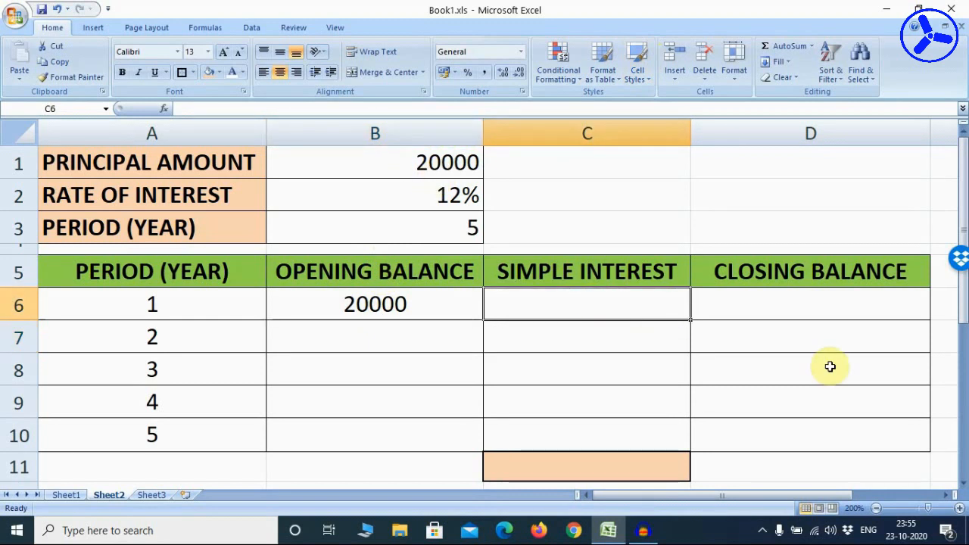
{"action": "type", "text": "="}
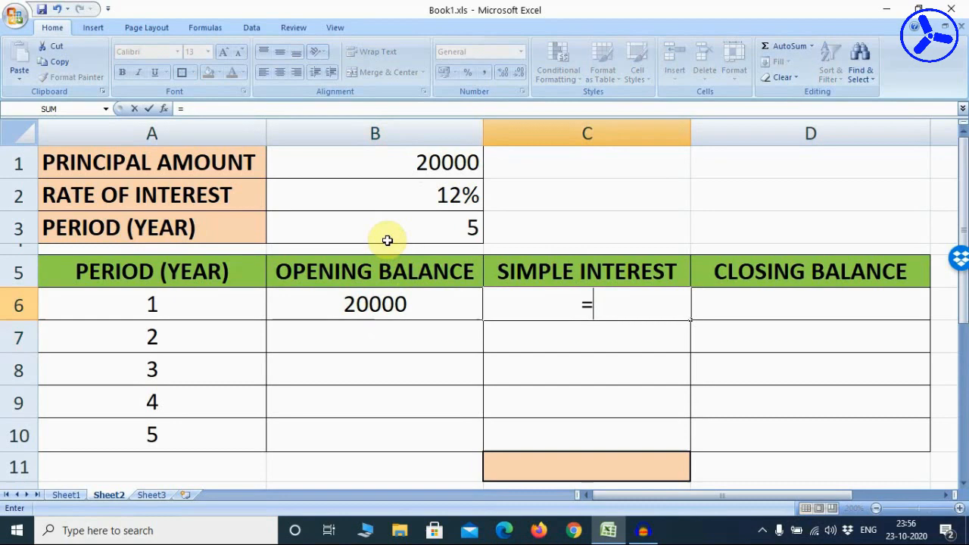
{"action": "left_click", "coordinate": [409, 161]}
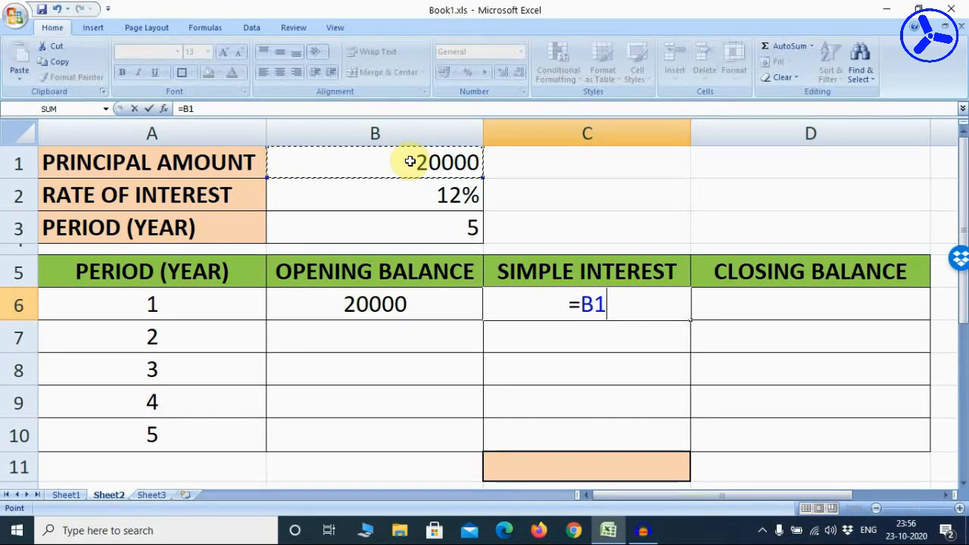
{"action": "key", "text": "F4"}
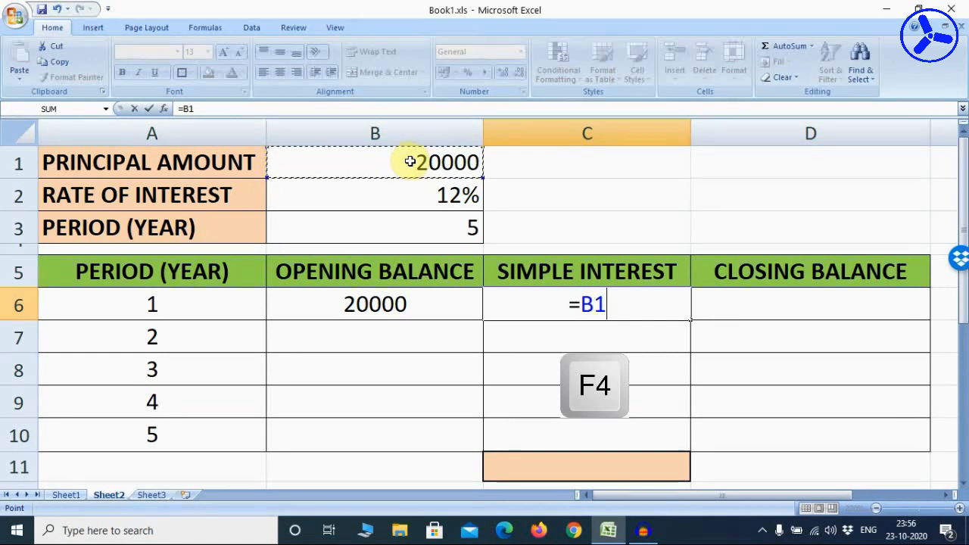
{"action": "key", "text": "F4"}
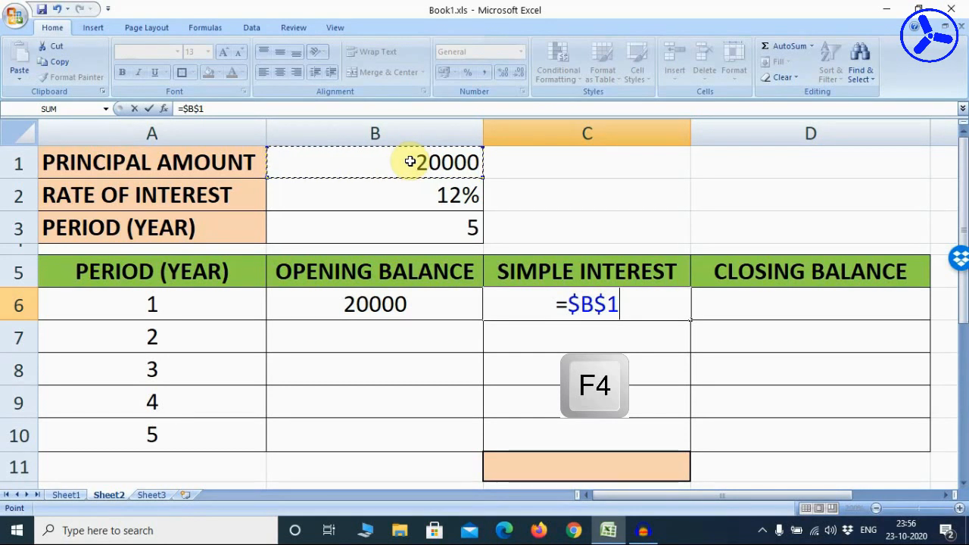
{"action": "type", "text": "*"}
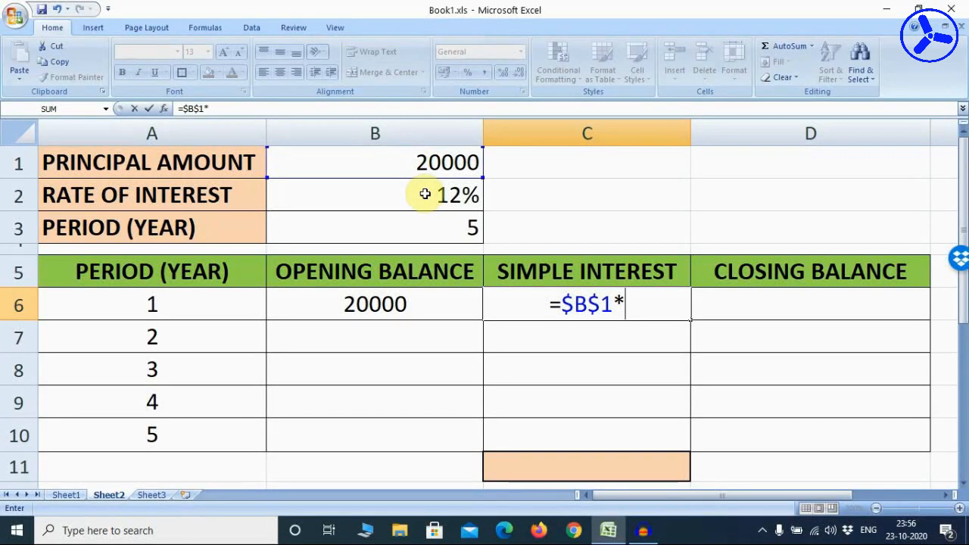
{"action": "left_click", "coordinate": [425, 194]}
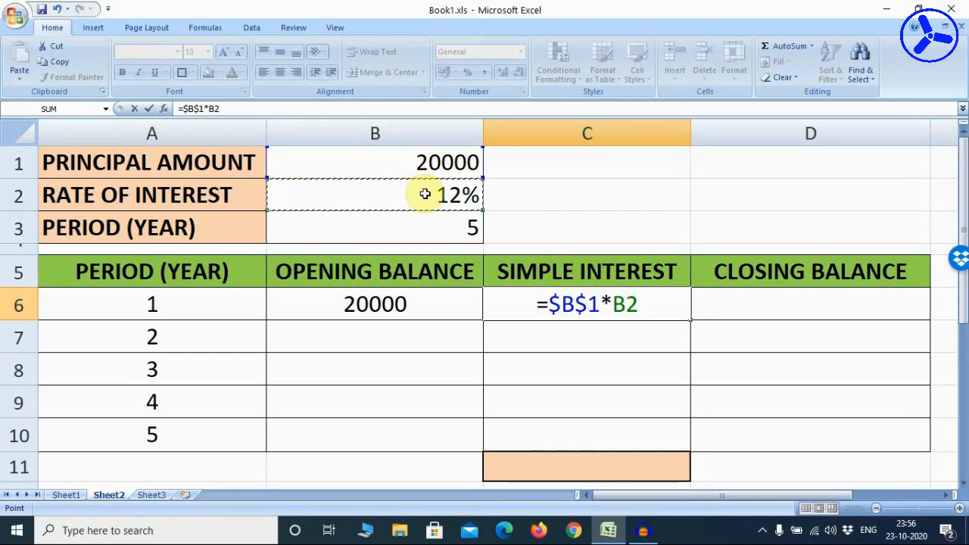
{"action": "key", "text": "F4"}
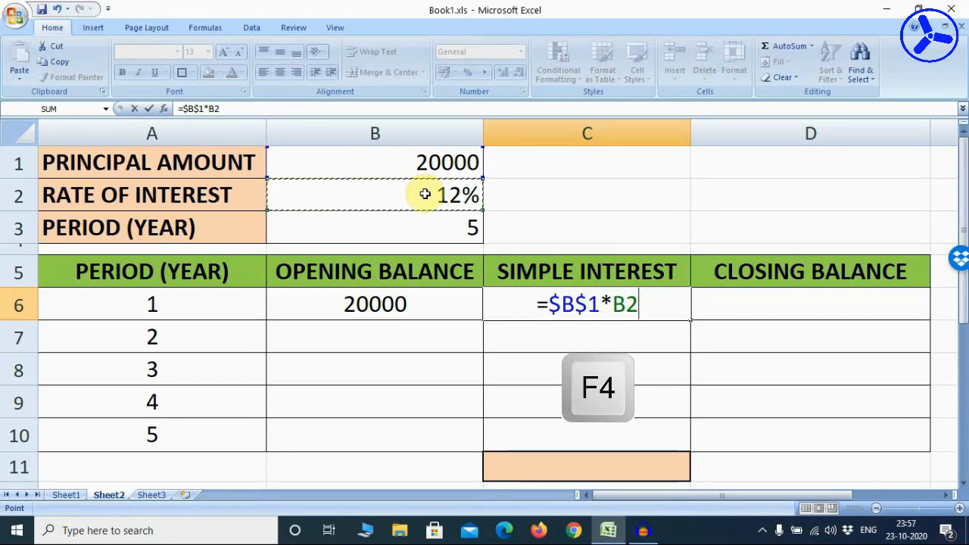
{"action": "key", "text": "F4"}
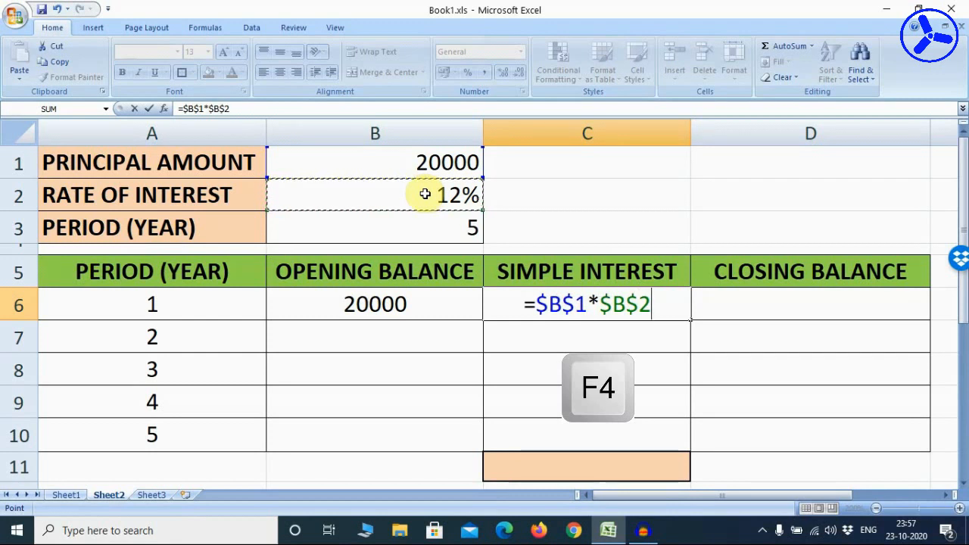
{"action": "type", "text": "*"}
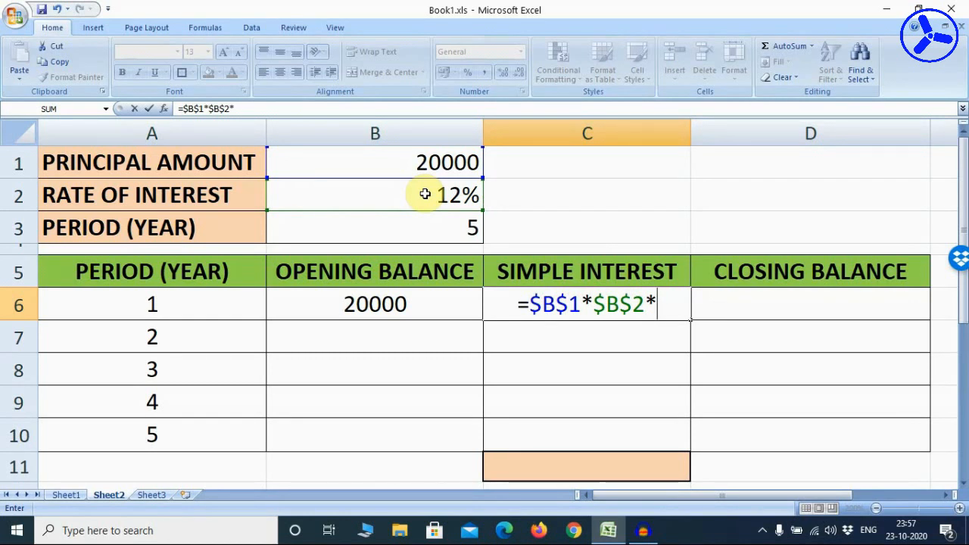
{"action": "type", "text": "1"}
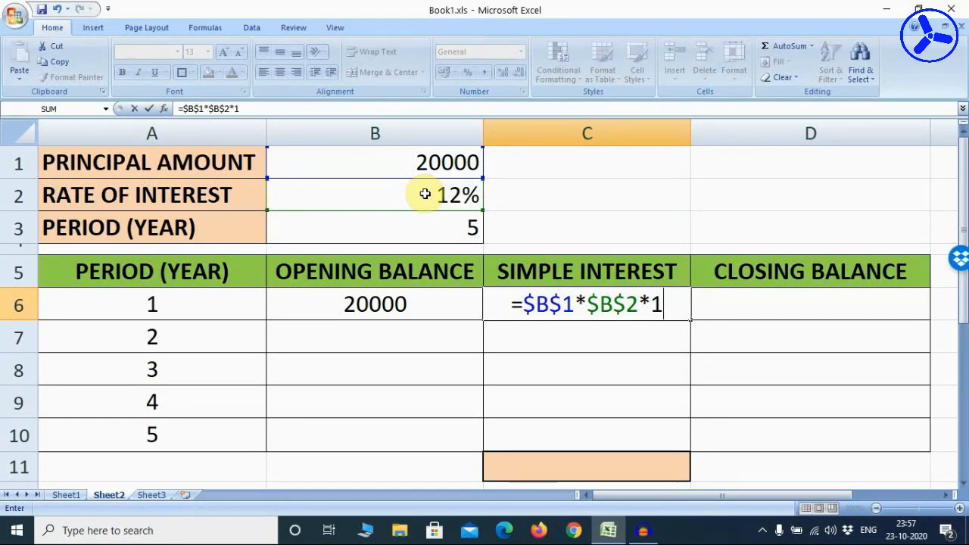
{"action": "key", "text": "Return"}
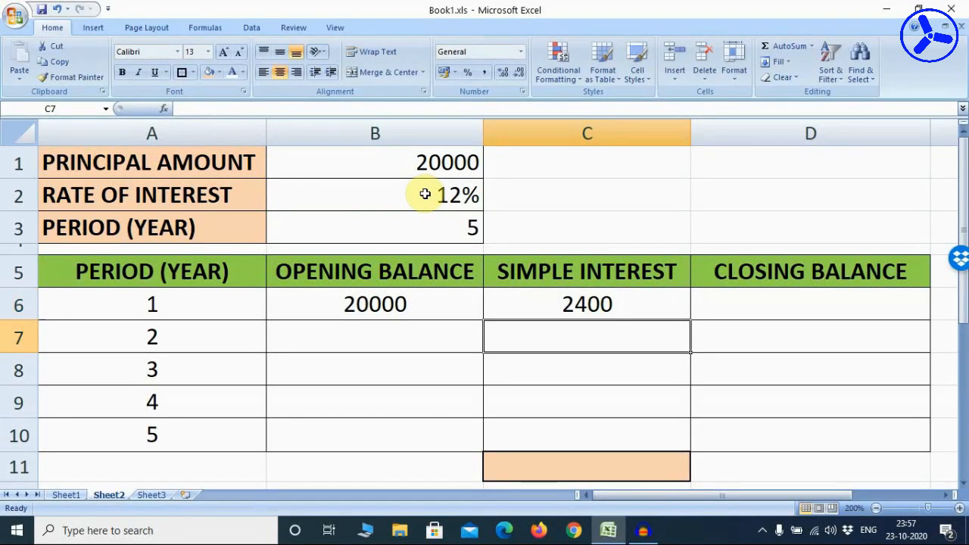
- Fill the simple interest formula from C6 down through C10 for years 2 to 5
{"action": "left_click", "coordinate": [658, 300]}
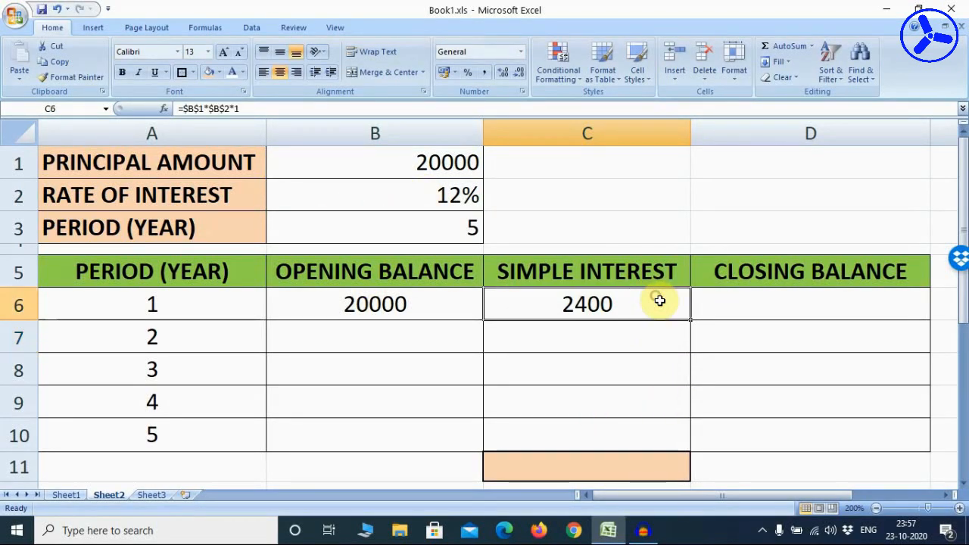
{"action": "left_click_drag", "start_coordinate": [691, 320], "coordinate": [689, 413]}
{"action": "left_click_drag", "start_coordinate": [688, 447], "coordinate": [687, 446]}
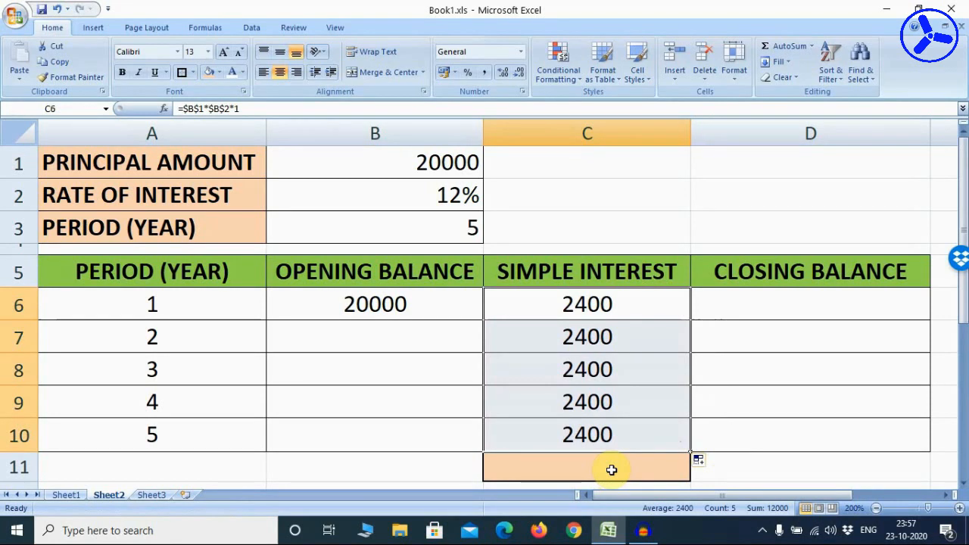
- Enter the formula =B6+C6 in D6 to calculate the closing balance for year 1
{"action": "left_click", "coordinate": [788, 307]}
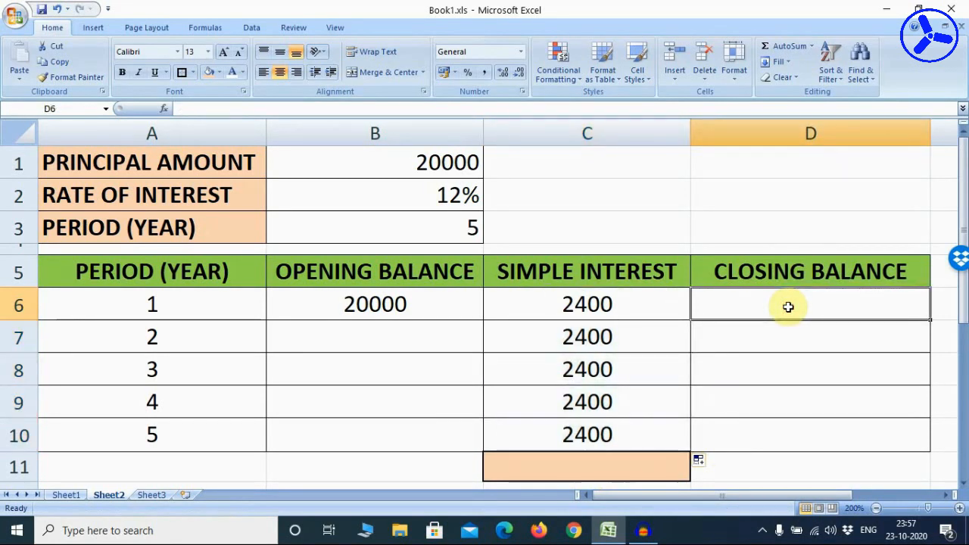
{"action": "type", "text": "="}
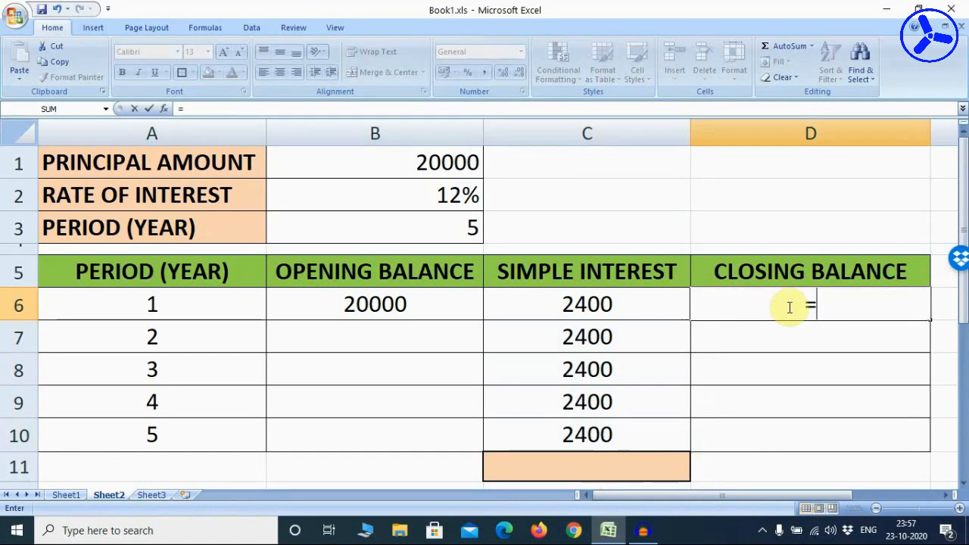
{"action": "left_click", "coordinate": [403, 303]}
{"action": "type", "text": "+"}
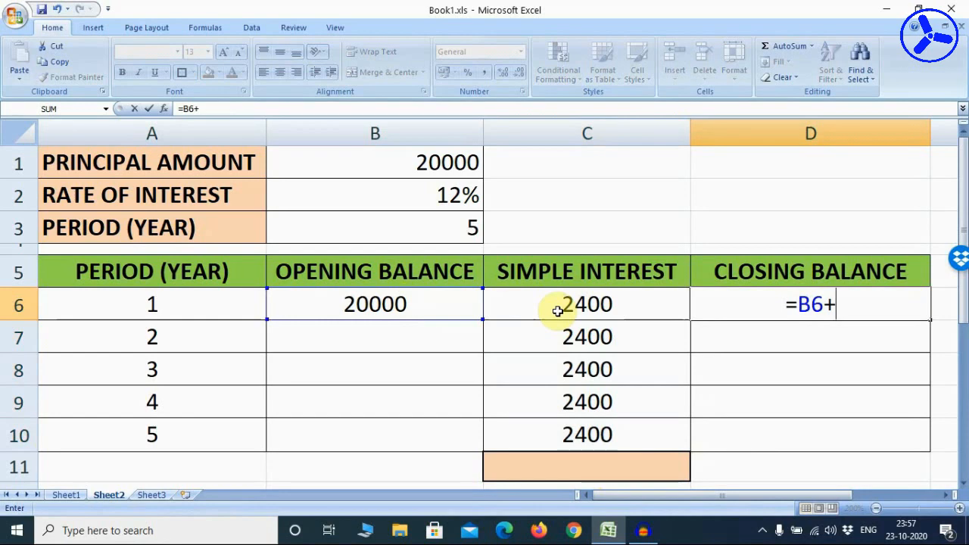
{"action": "left_click", "coordinate": [557, 310]}
{"action": "key", "text": "Return"}
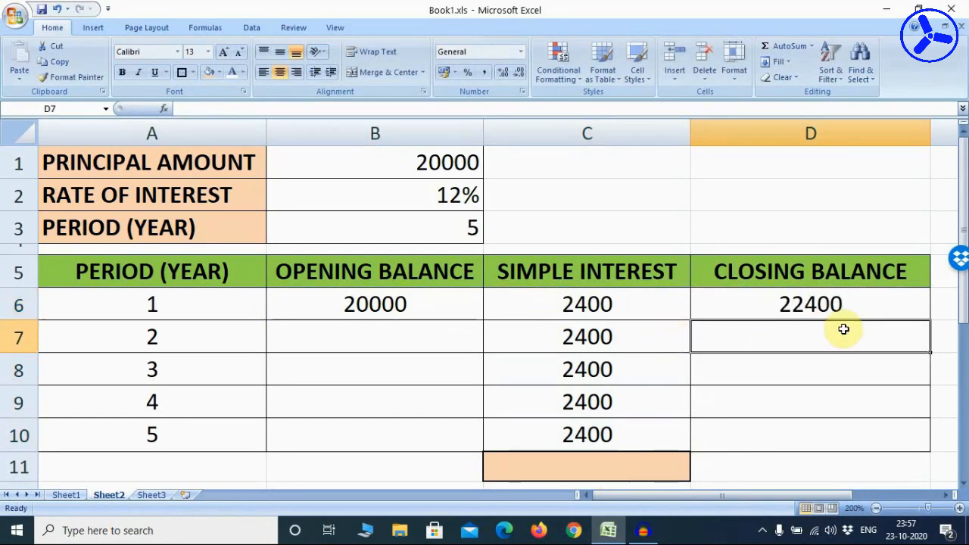
- Enter the formula =D6 in B7 so year 2 opens with the closing balance of year 1
{"action": "left_click", "coordinate": [346, 338]}
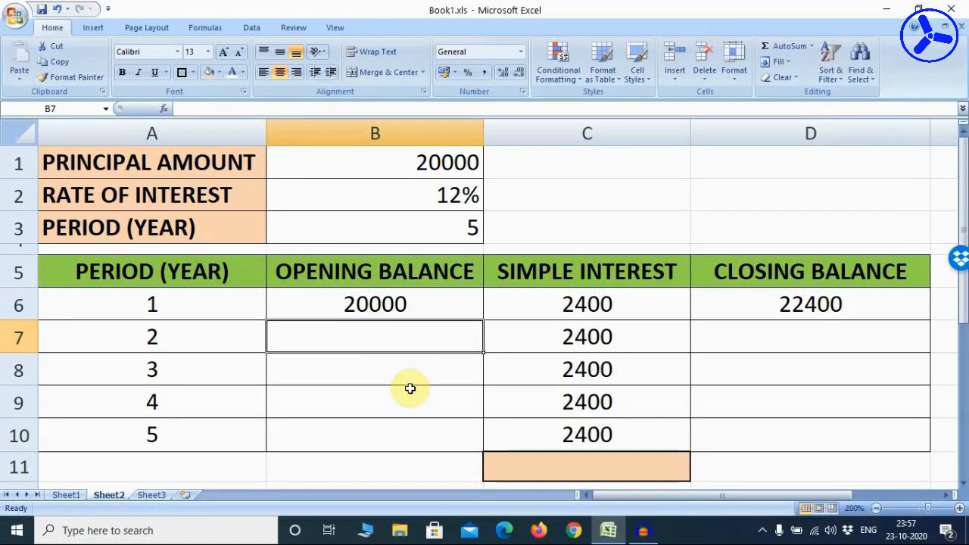
{"action": "type", "text": "="}
{"action": "left_click", "coordinate": [754, 306]}
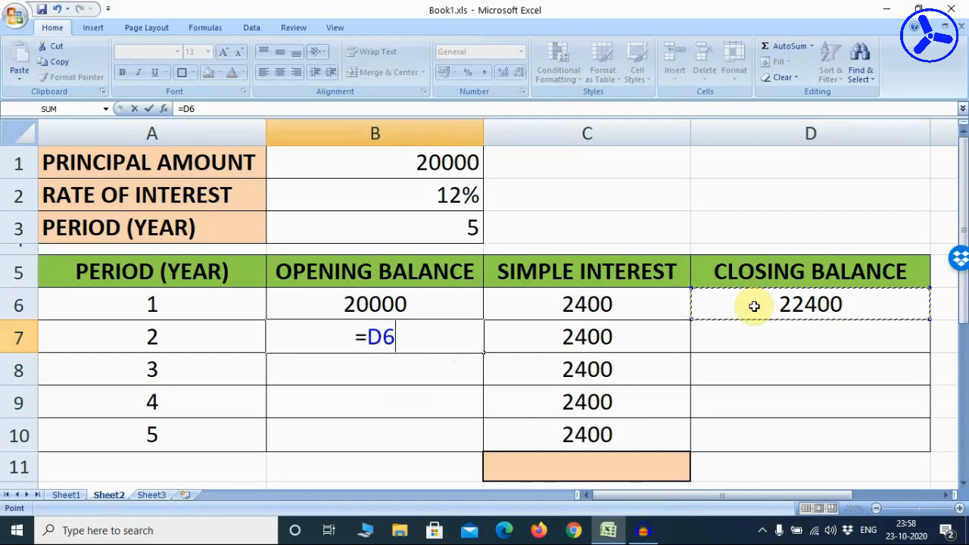
{"action": "key", "text": "Return"}
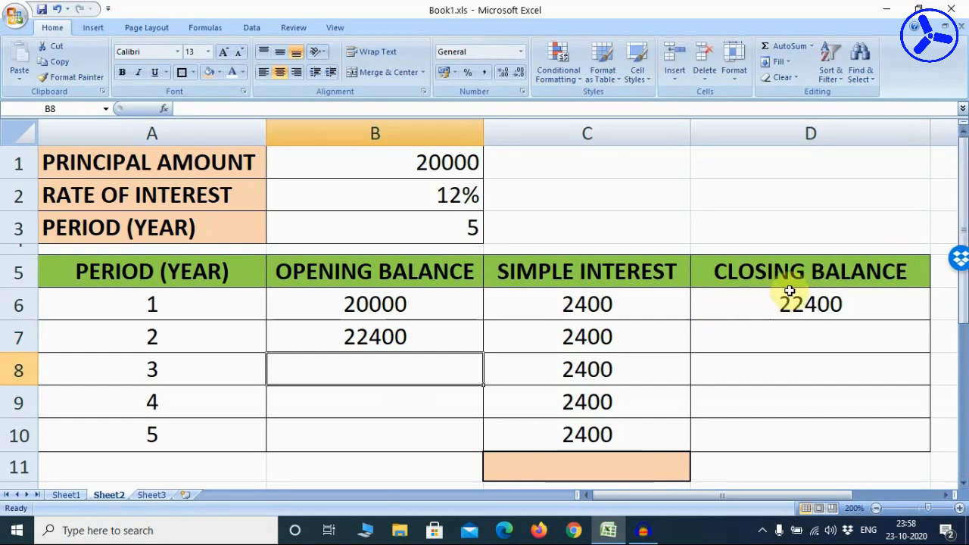
- Fill the opening balance formula from B7 down to B10 and the closing balance formula from D6 down to D10
{"action": "left_click", "coordinate": [384, 345]}
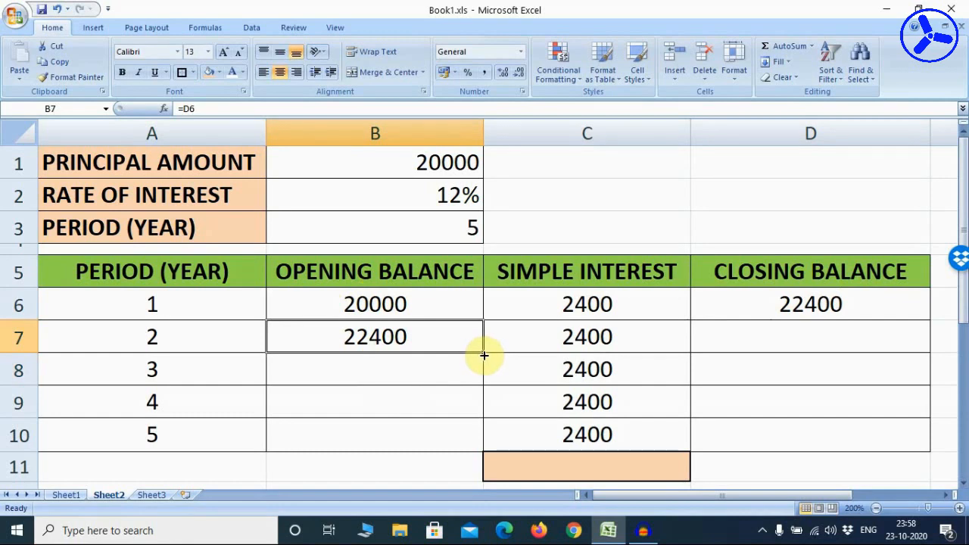
{"action": "left_click_drag", "start_coordinate": [483, 355], "coordinate": [484, 444]}
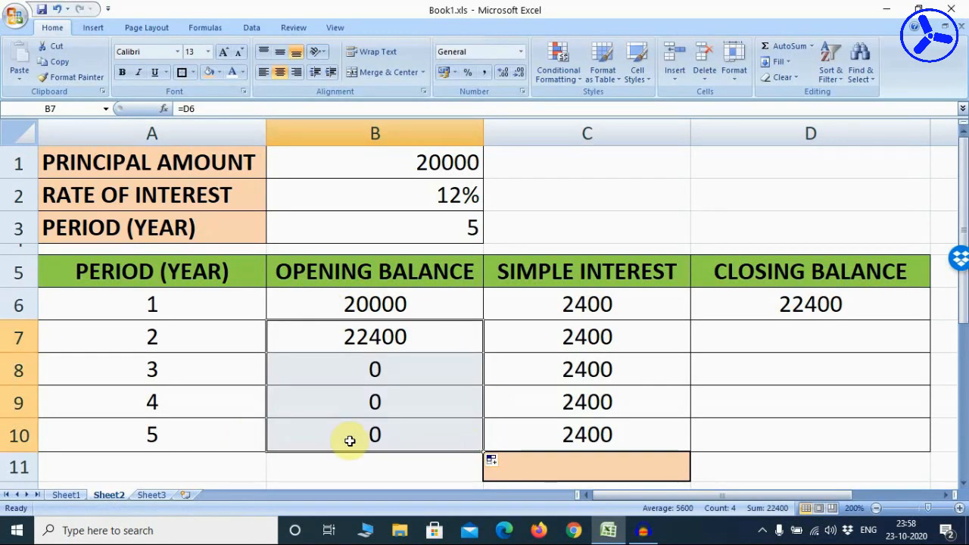
{"action": "left_click", "coordinate": [750, 305]}
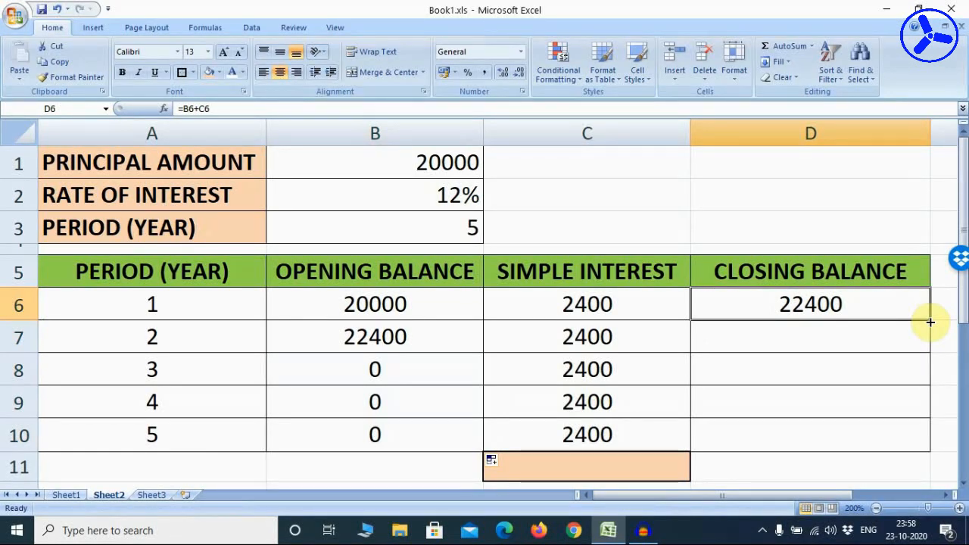
{"action": "left_click_drag", "start_coordinate": [930, 322], "coordinate": [922, 440]}
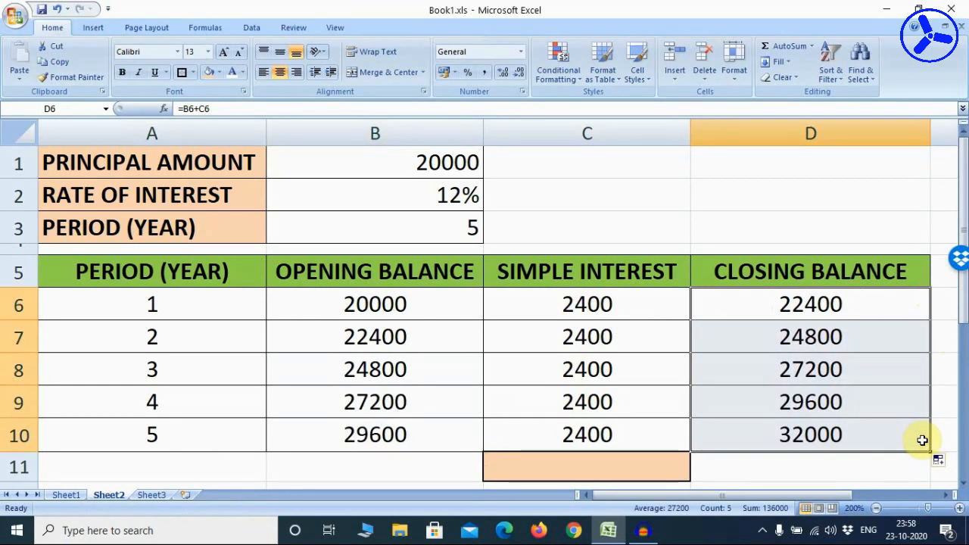
- Check the yearly simple interest results in Sheet1 for comparison and return to Sheet2
{"action": "left_click", "coordinate": [73, 496]}
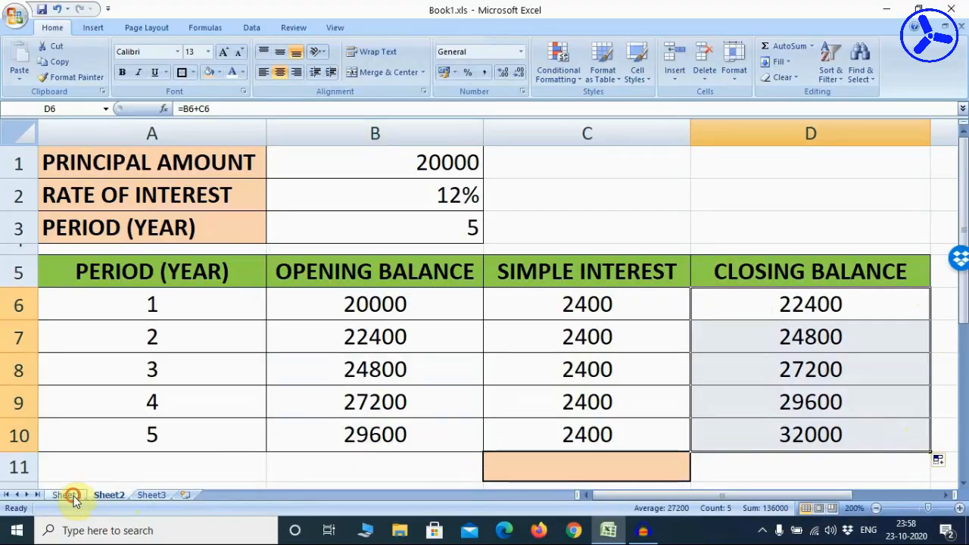
{"action": "left_click", "coordinate": [211, 371]}
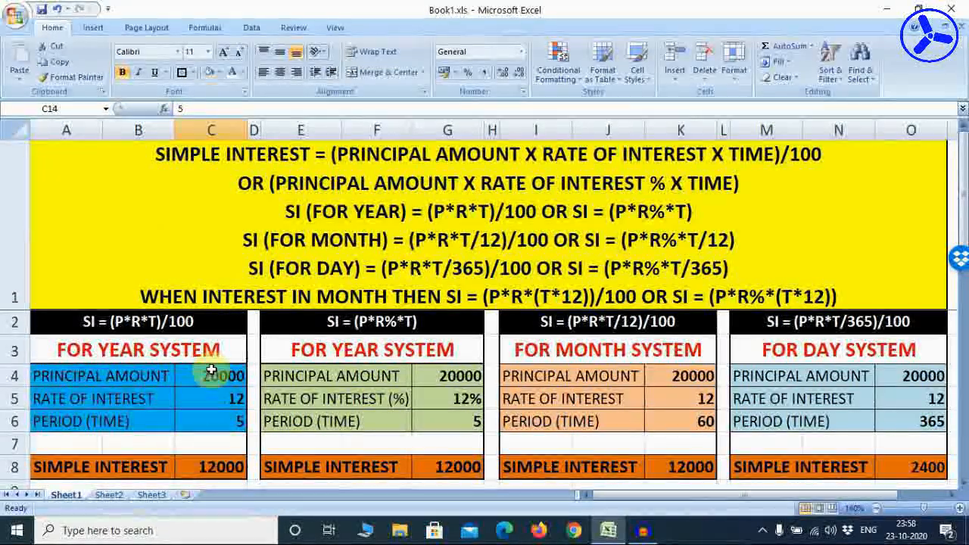
{"action": "left_click", "coordinate": [108, 494]}
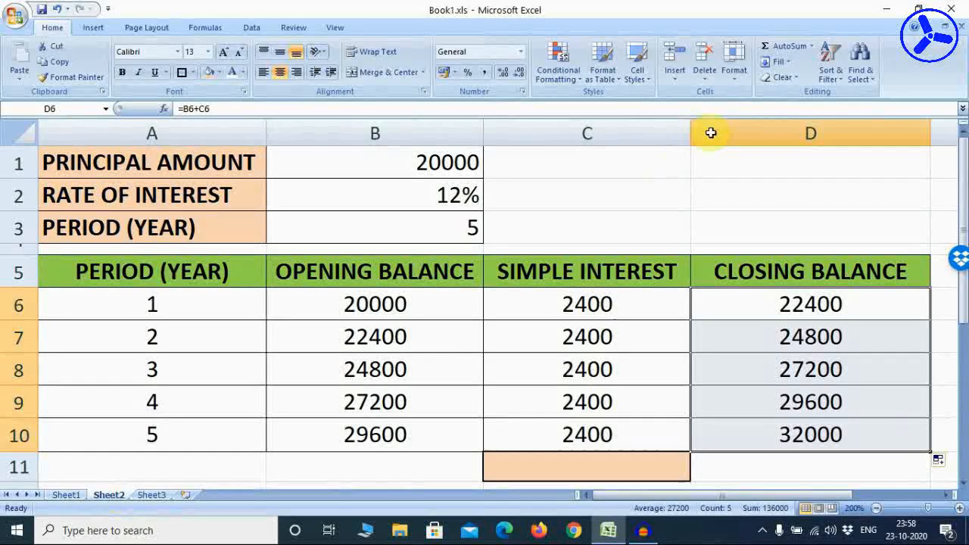
- Total the yearly simple interest in C11 with the AutoSum formula =SUM(C6:C10), and make the total bold and centred
{"action": "left_click", "coordinate": [788, 46]}
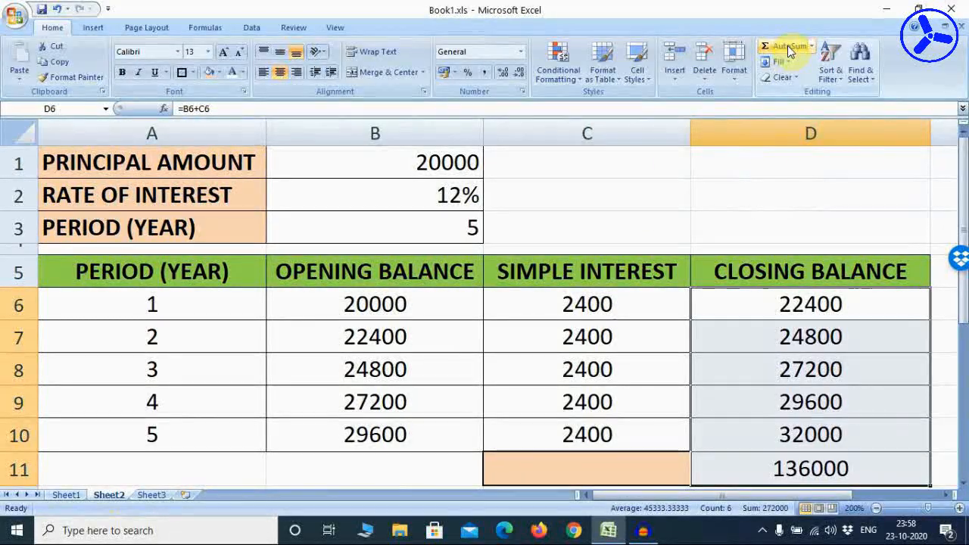
{"action": "key", "text": "ctrl+z"}
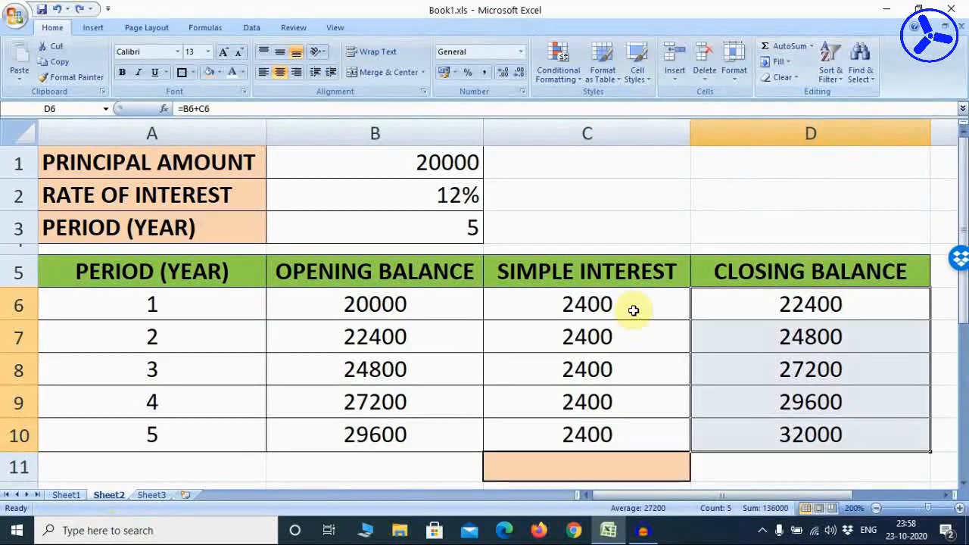
{"action": "left_click", "coordinate": [630, 474]}
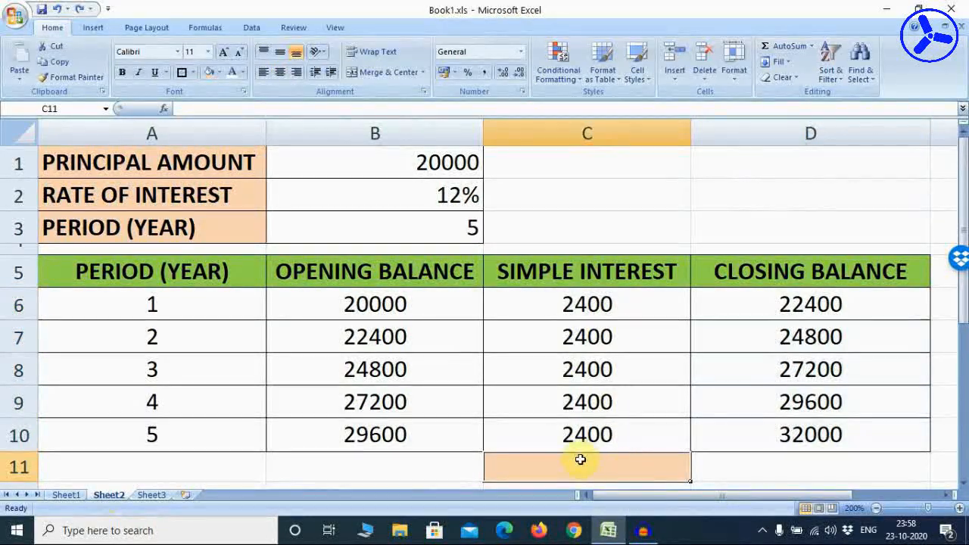
{"action": "left_click", "coordinate": [776, 61]}
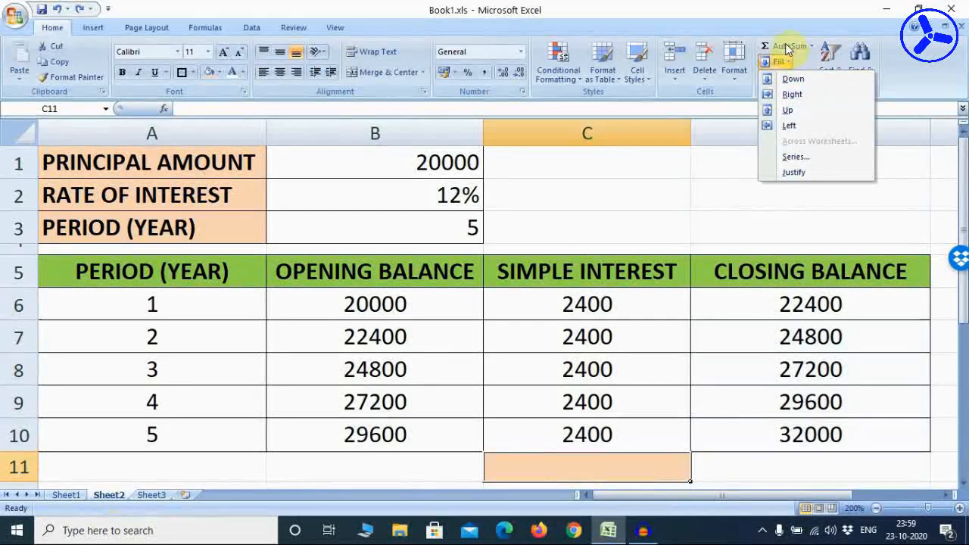
{"action": "left_click", "coordinate": [787, 47]}
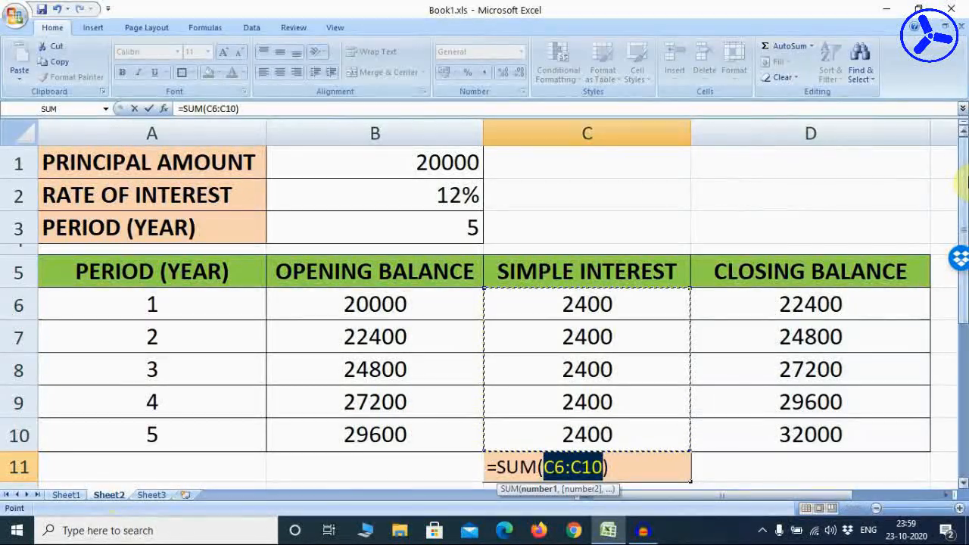
{"action": "key", "text": "Return"}
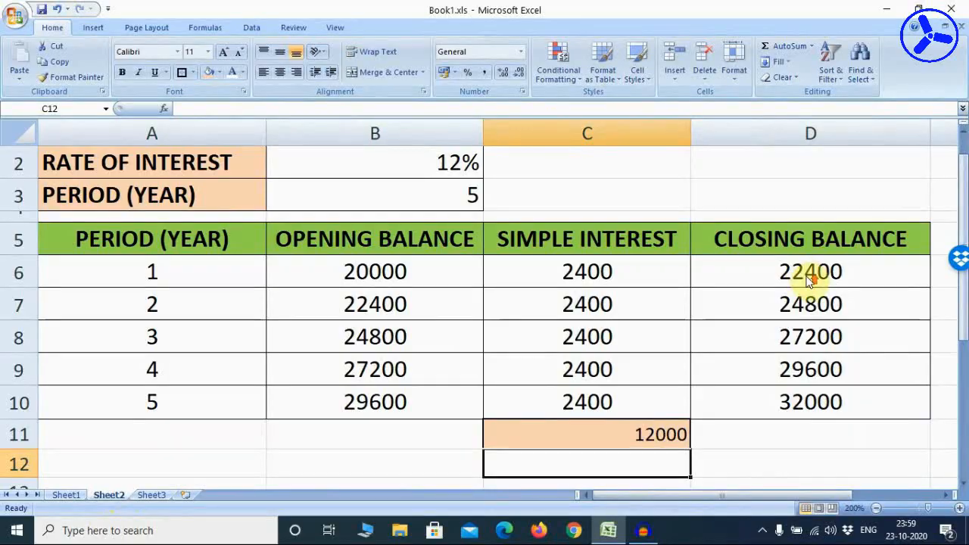
{"action": "scroll", "coordinate": [806, 274], "scroll_direction": "up", "scroll_amount": 1}
{"action": "left_click", "coordinate": [586, 460]}
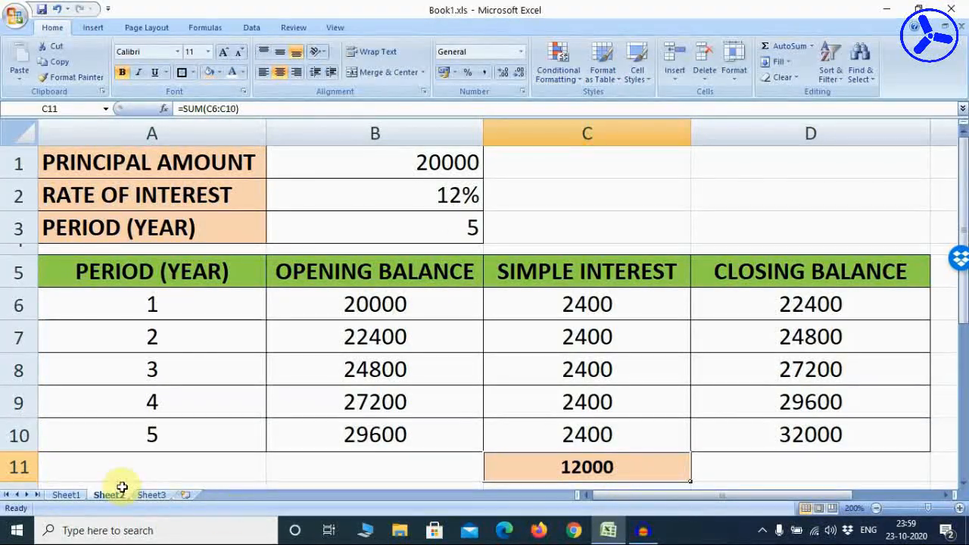
- Compare the simple interest results in Sheet1 with the balance table in Sheet2, and review the monthly-rate block in Sheet1
{"action": "left_click", "coordinate": [66, 495]}
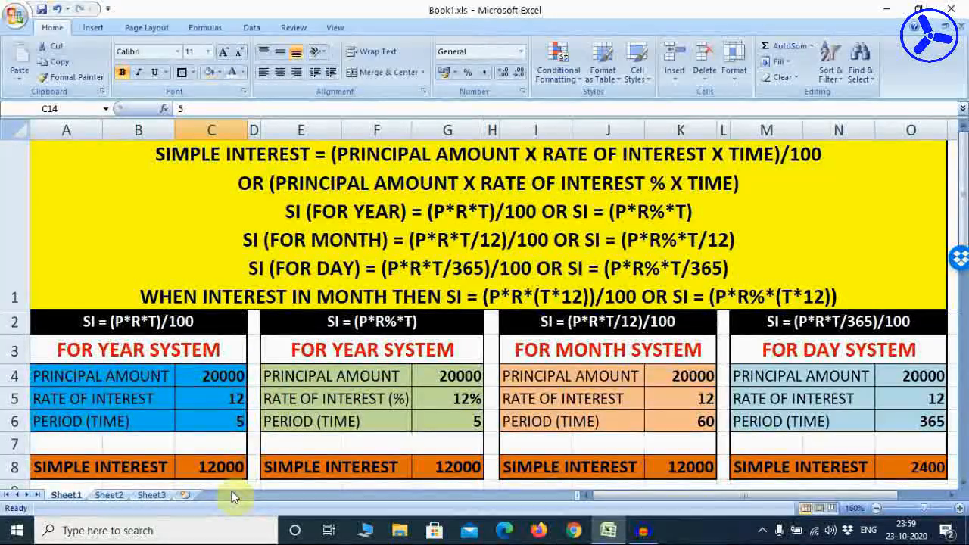
{"action": "left_click", "coordinate": [124, 494]}
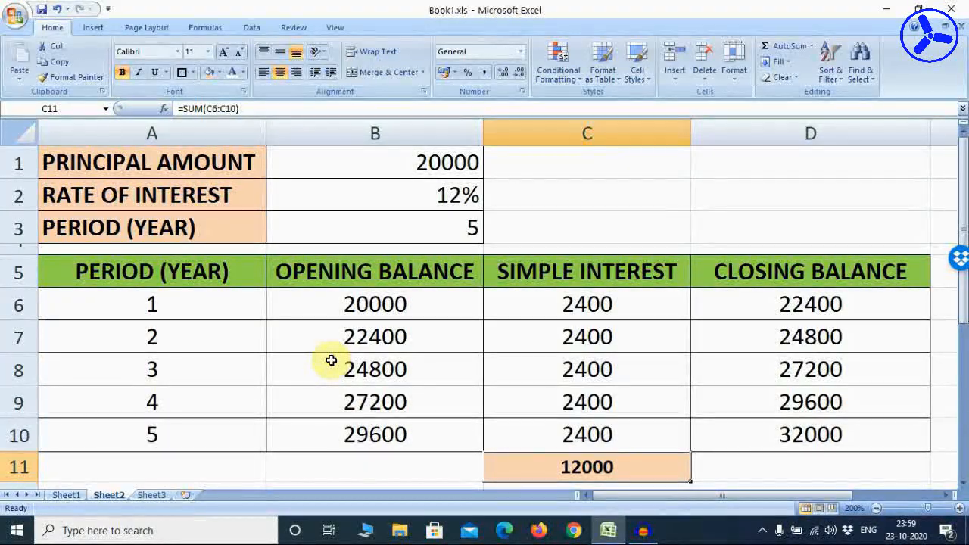
{"action": "left_click", "coordinate": [66, 494]}
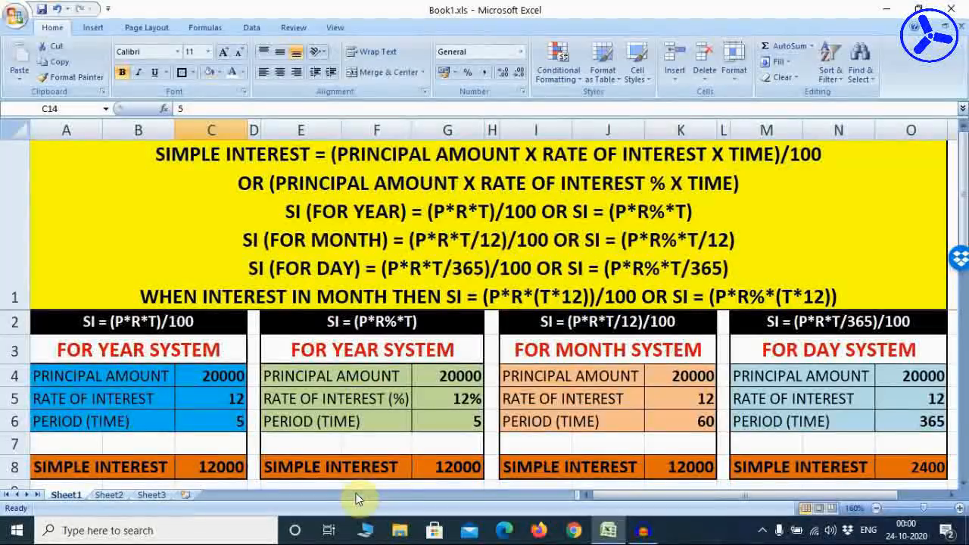
{"action": "scroll", "coordinate": [124, 424], "scroll_direction": "down", "scroll_amount": 3}
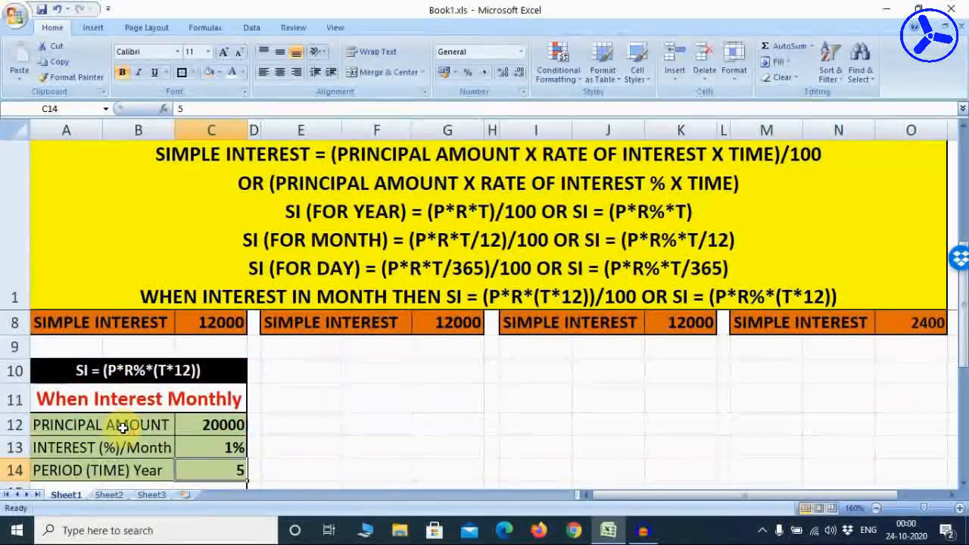
{"action": "scroll", "coordinate": [168, 368], "scroll_direction": "up", "scroll_amount": 1}
{"action": "scroll", "coordinate": [165, 365], "scroll_direction": "down", "scroll_amount": 1}
{"action": "scroll", "coordinate": [160, 363], "scroll_direction": "up", "scroll_amount": 1}
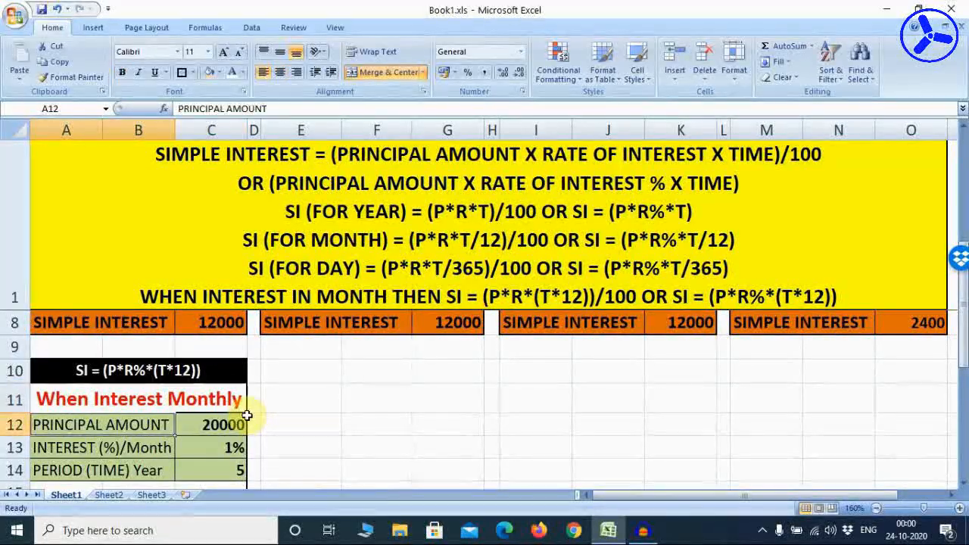
{"action": "key", "text": "Down"}
{"action": "key", "text": "Down"}
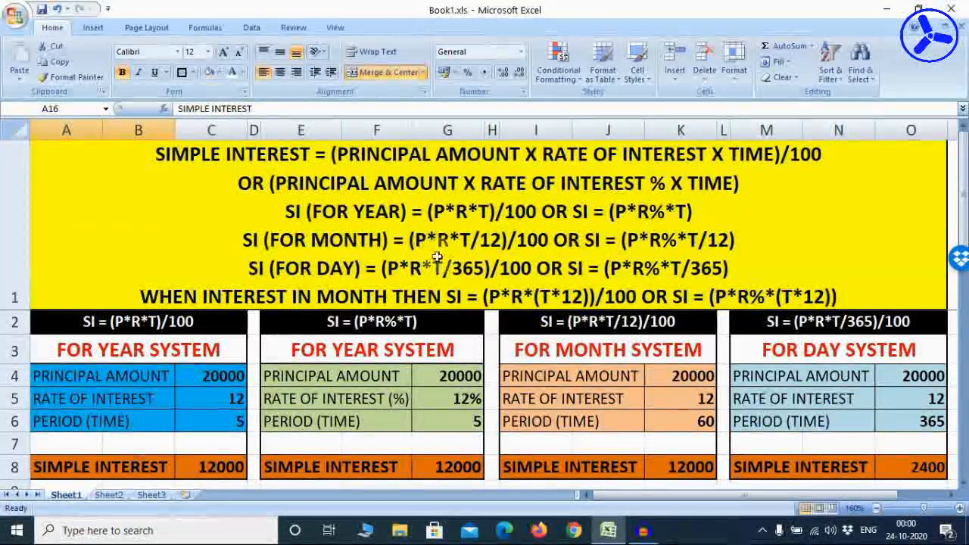
- Save the workbook to the Desktop as SIMPLE INTEREST in Excel 97-2003 Workbook (*.xls) format
{"action": "left_click", "coordinate": [15, 21]}
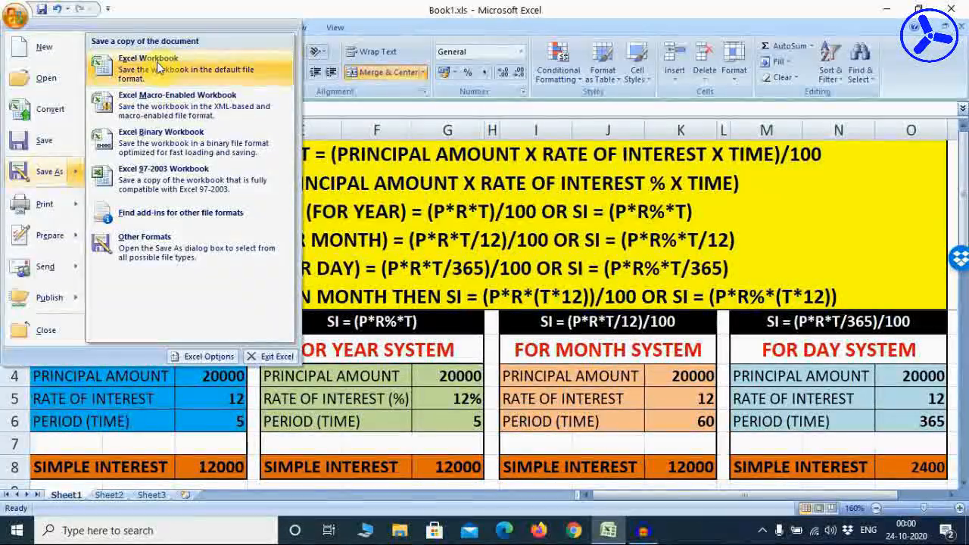
{"action": "left_click", "coordinate": [190, 184]}
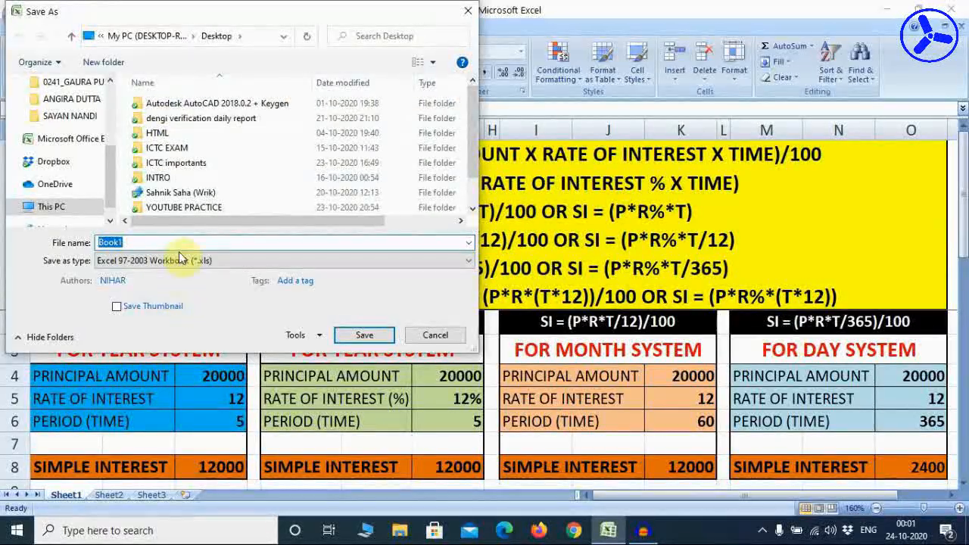
{"action": "type", "text": "s"}
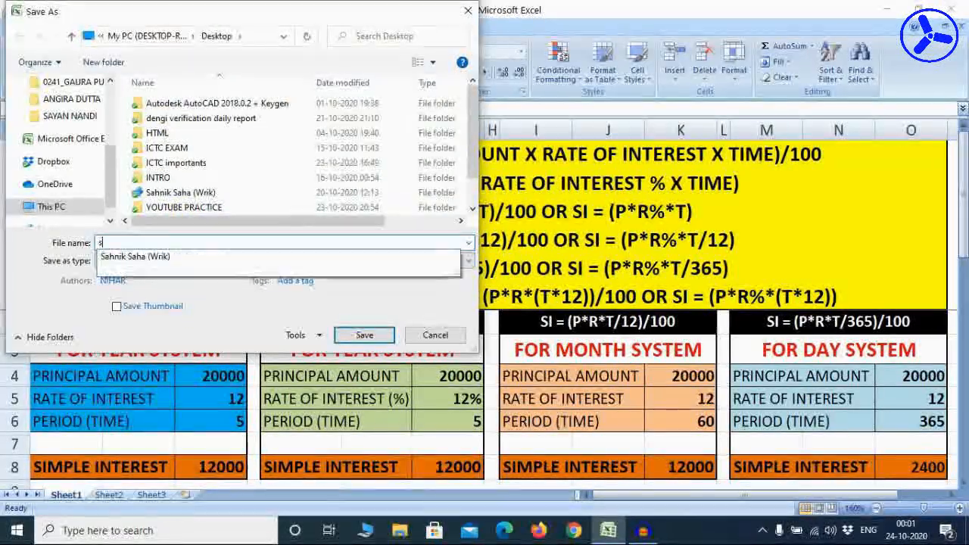
{"action": "key", "text": "BackSpace"}
{"action": "type", "text": "SIMPLE INTEREST"}
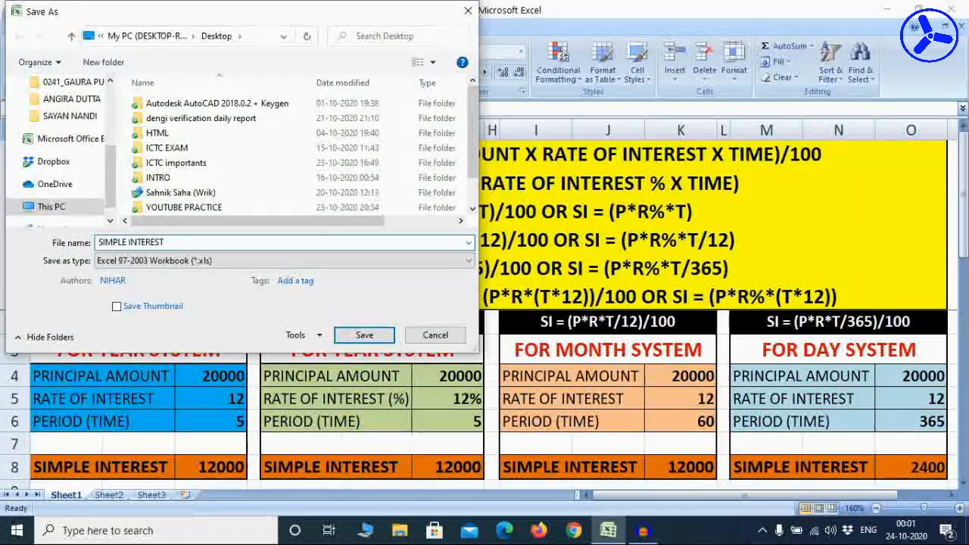
{"action": "left_click", "coordinate": [374, 333]}
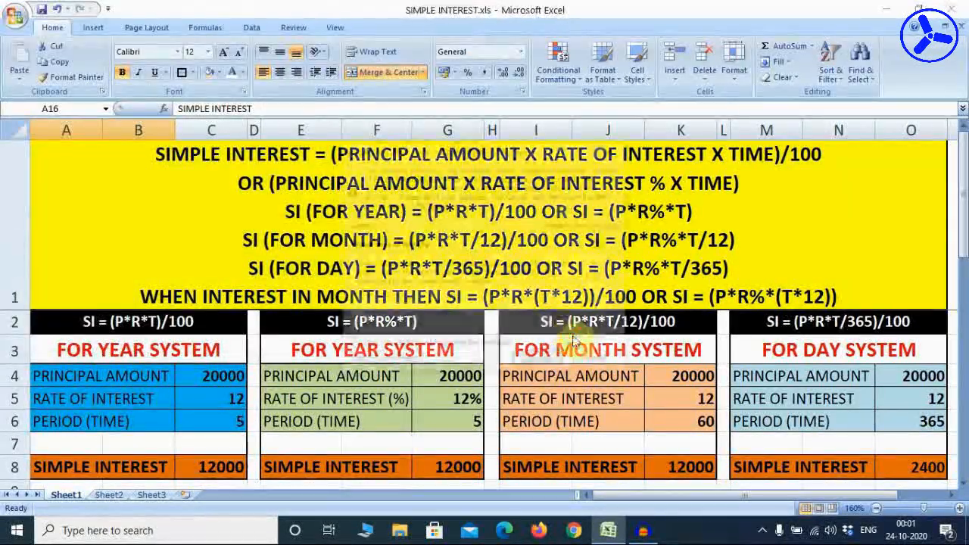
{"action": "left_click", "coordinate": [536, 363]}
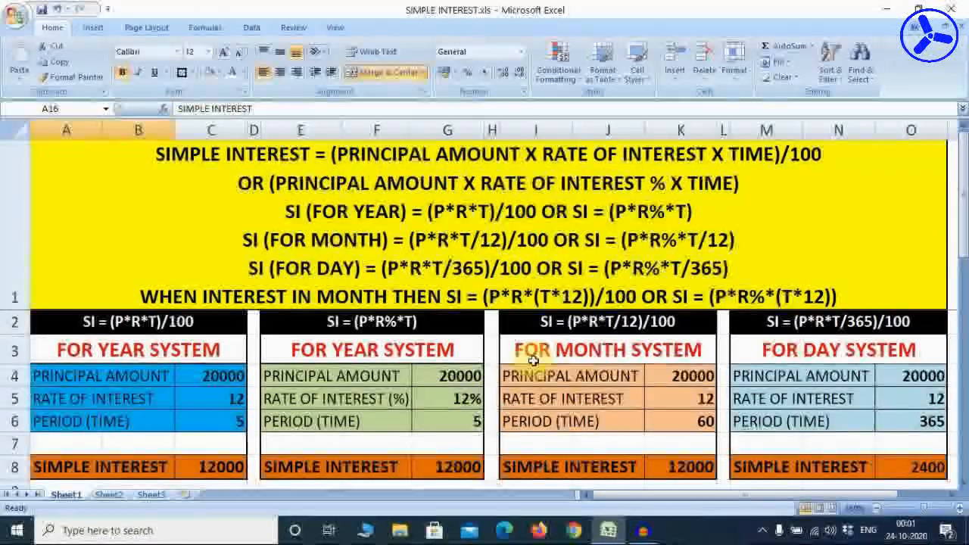